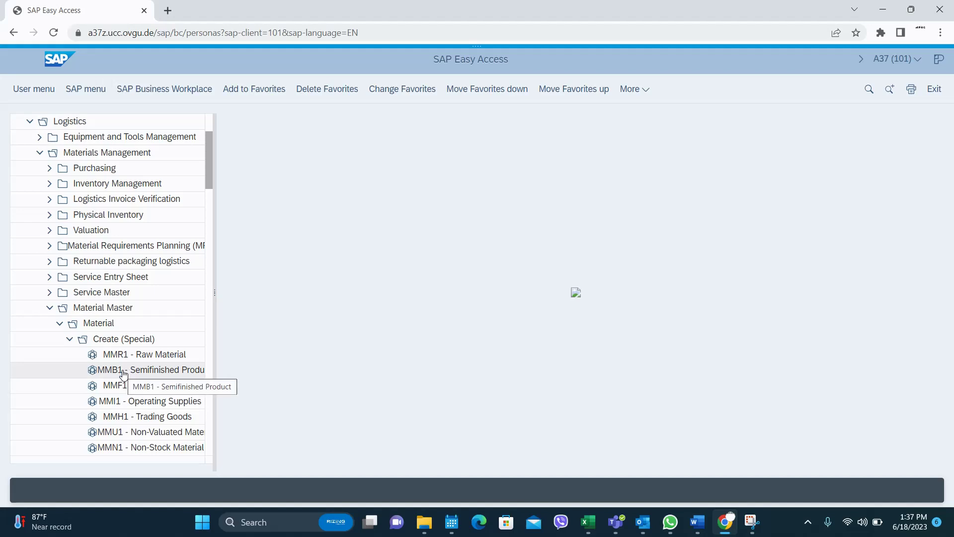
Step: Expand Logistics > Materials Management > Material Master > Material > Create (Special) to reach MMB1 - Semifinished Product
left_click(124, 374)
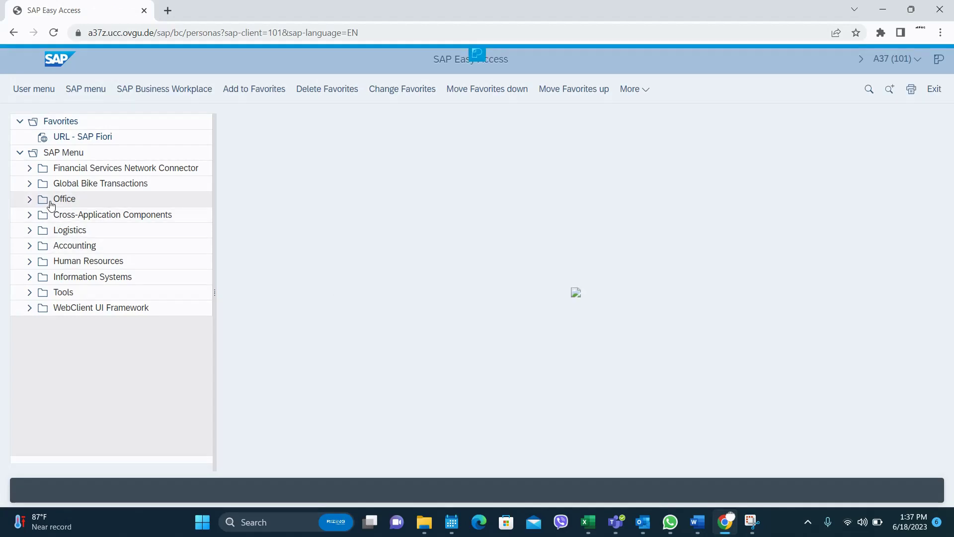
left_click(30, 231)
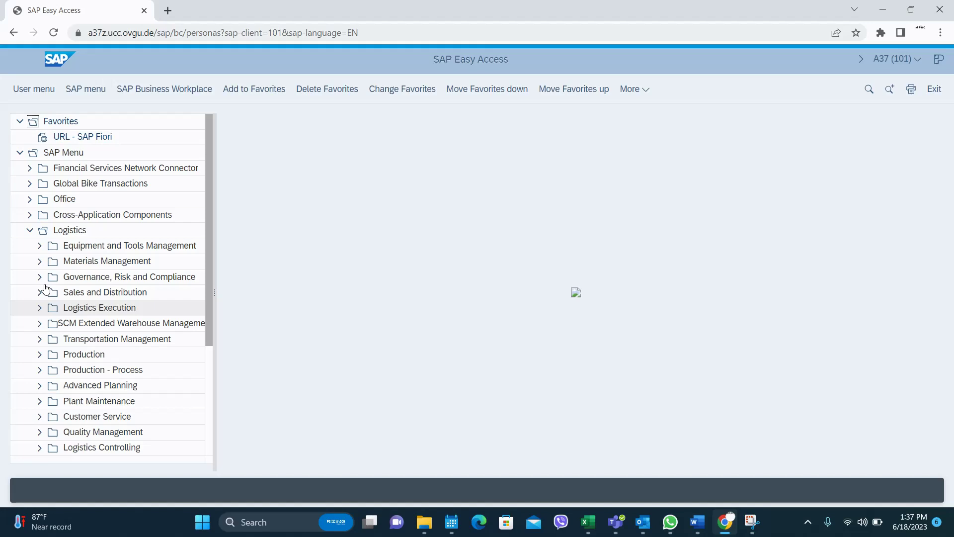
left_click(39, 262)
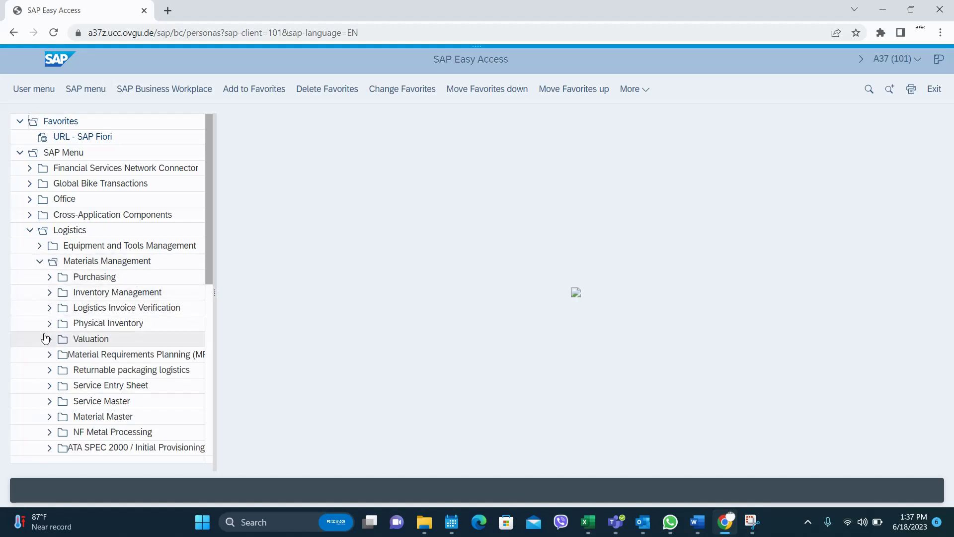
left_click(49, 418)
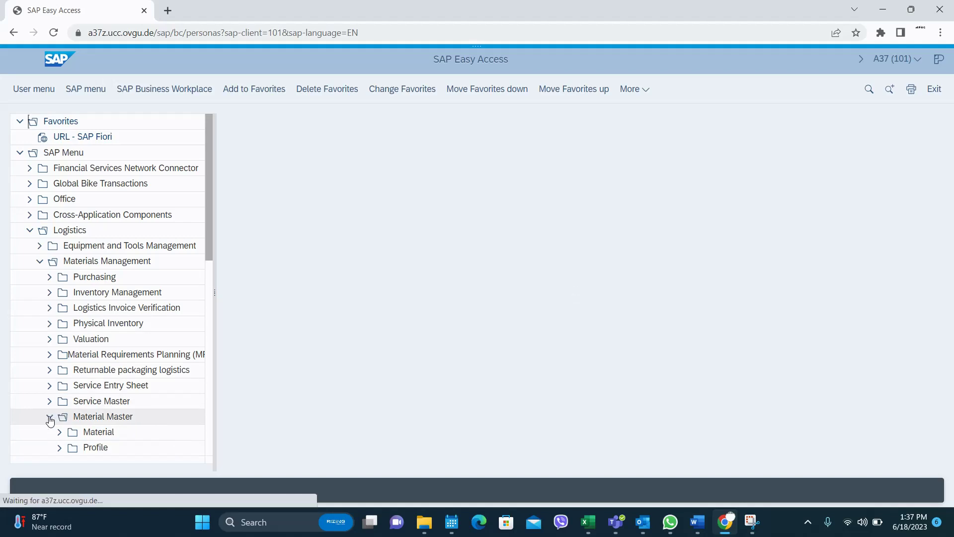
left_click(59, 438)
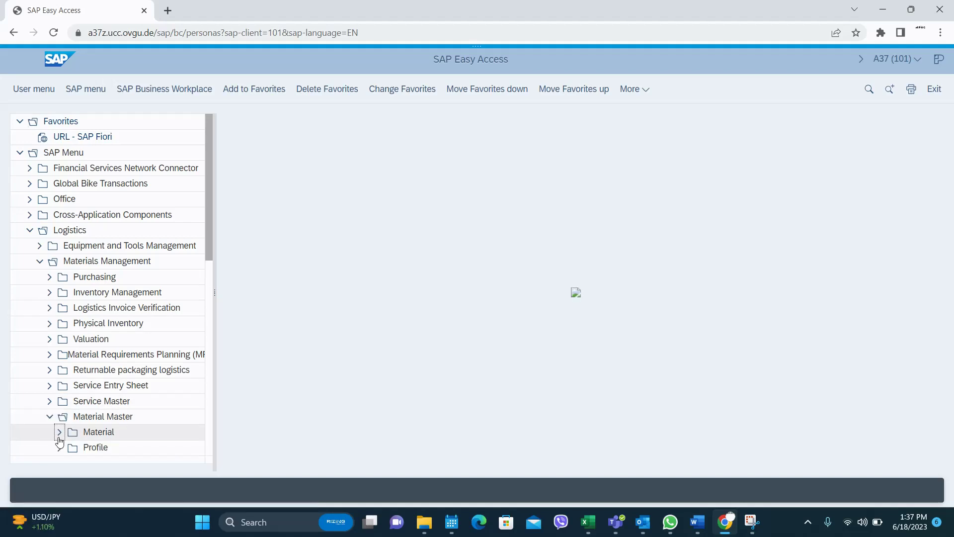
scroll(154, 333, "down", 3)
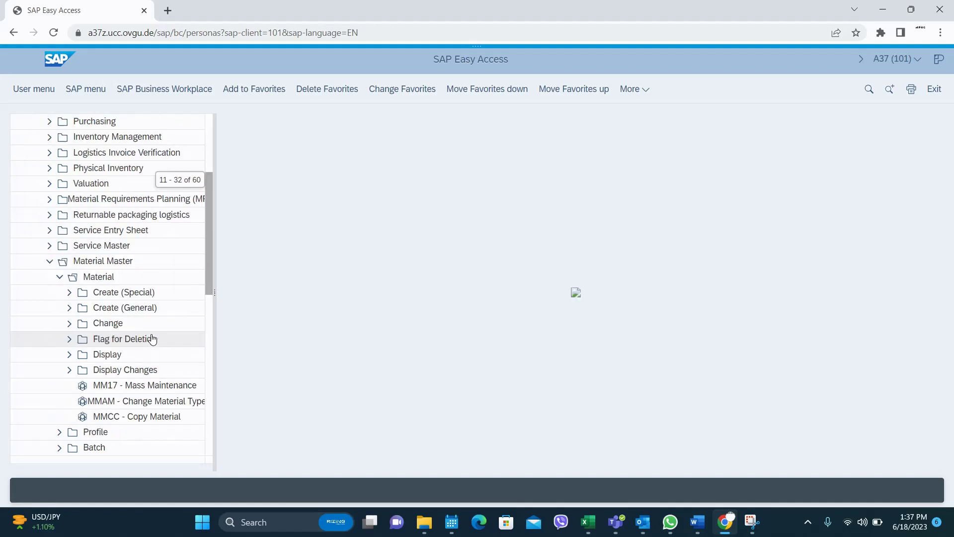
left_click(69, 293)
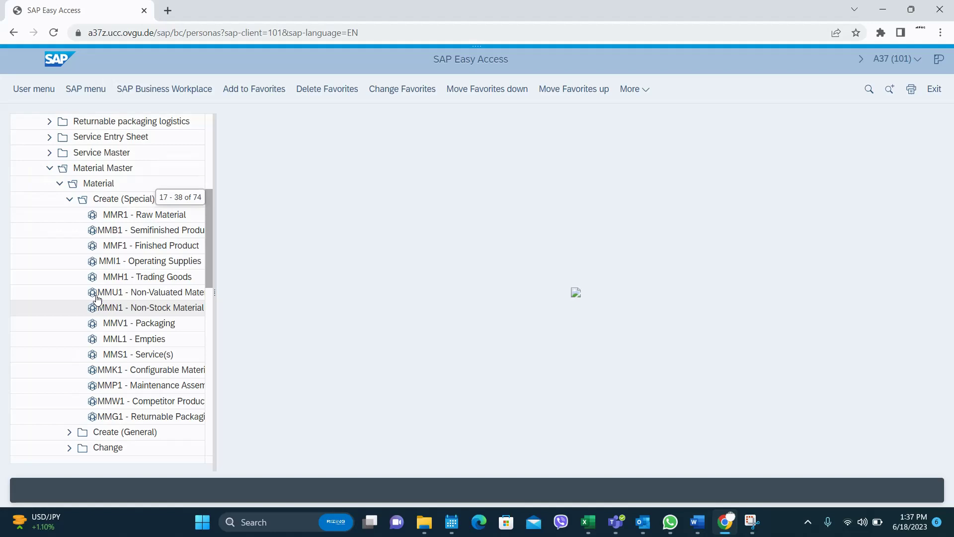
left_click(133, 236)
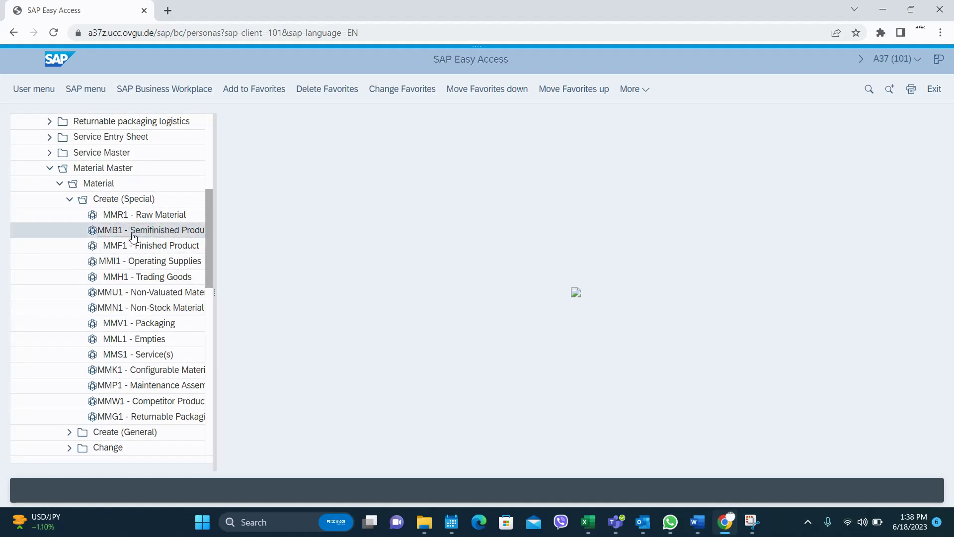
Step: Launch MMB1 with industry sector Mechanical engineering and material number Remote Test
double_click(133, 236)
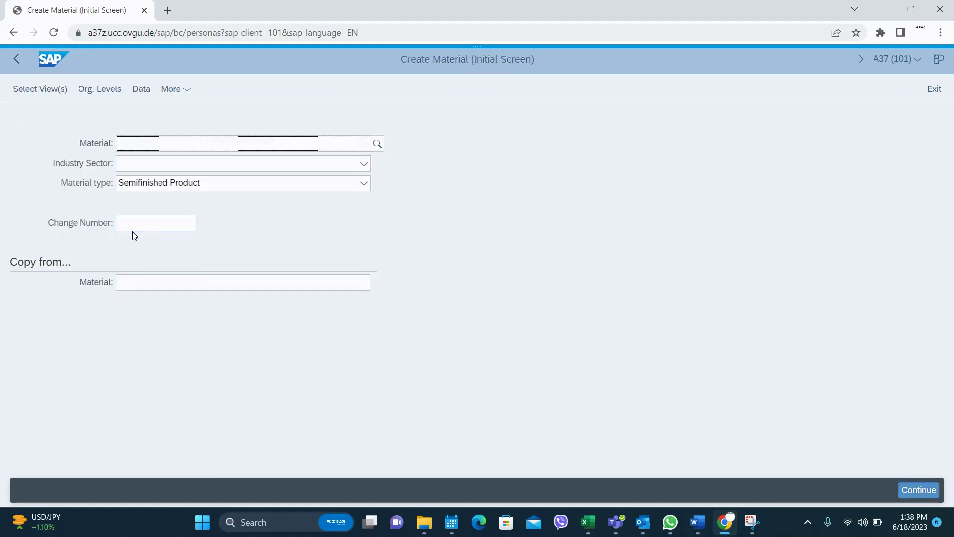
left_click(134, 164)
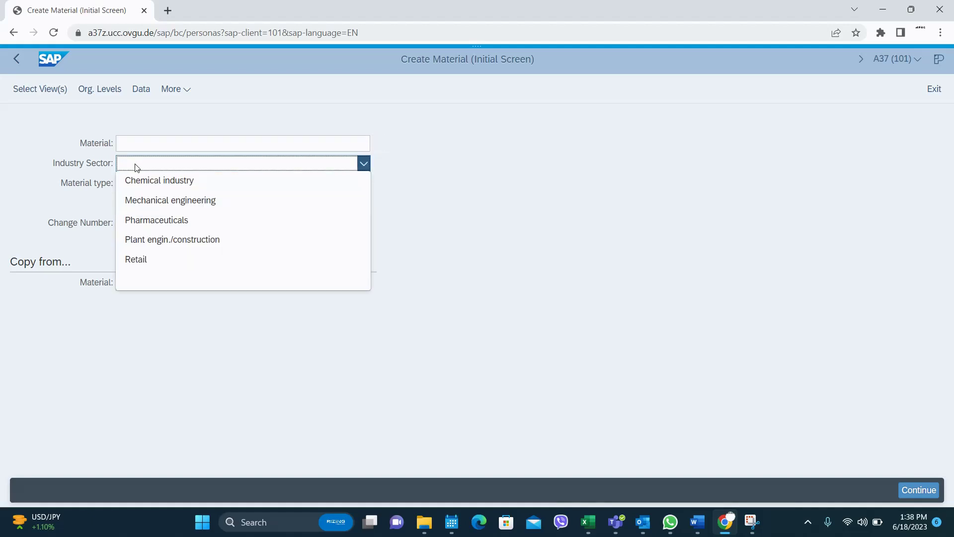
left_click(141, 199)
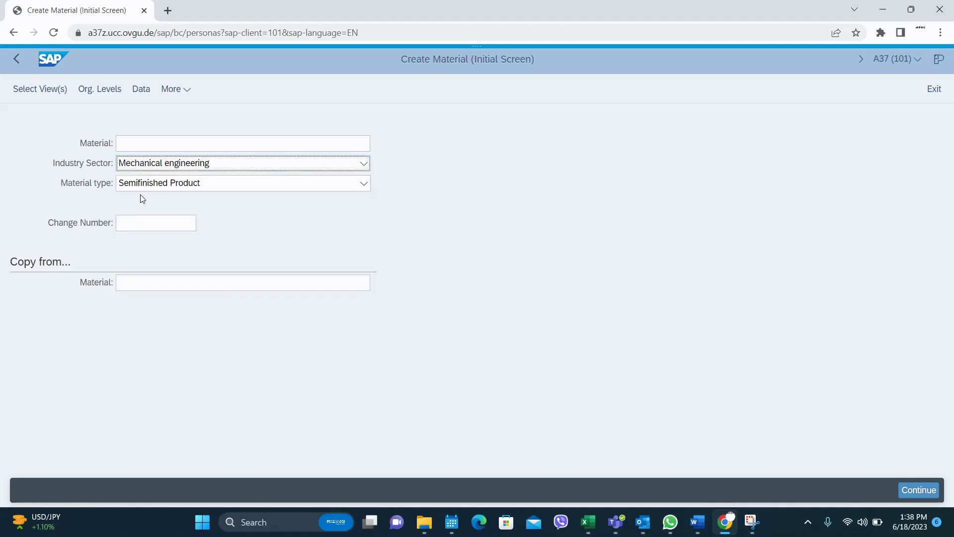
left_click(134, 142)
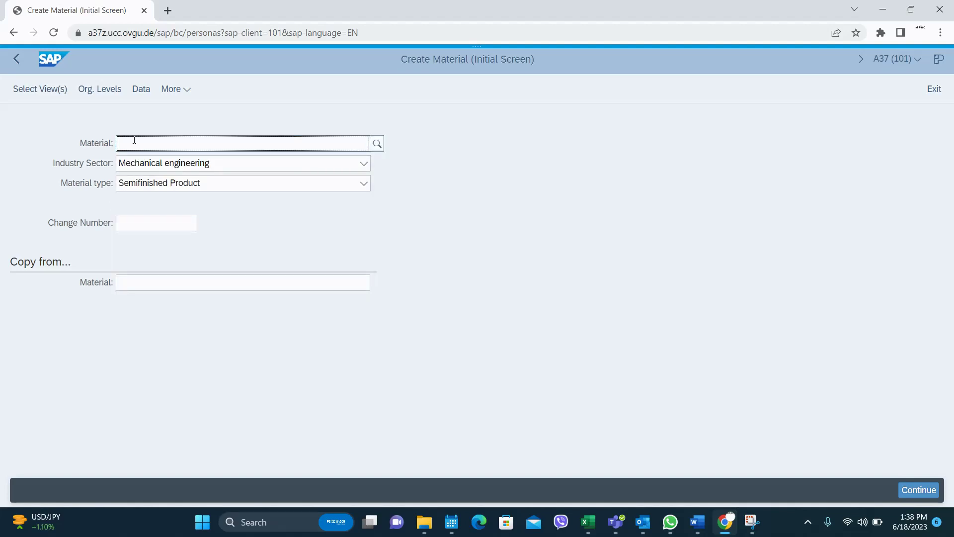
type("R")
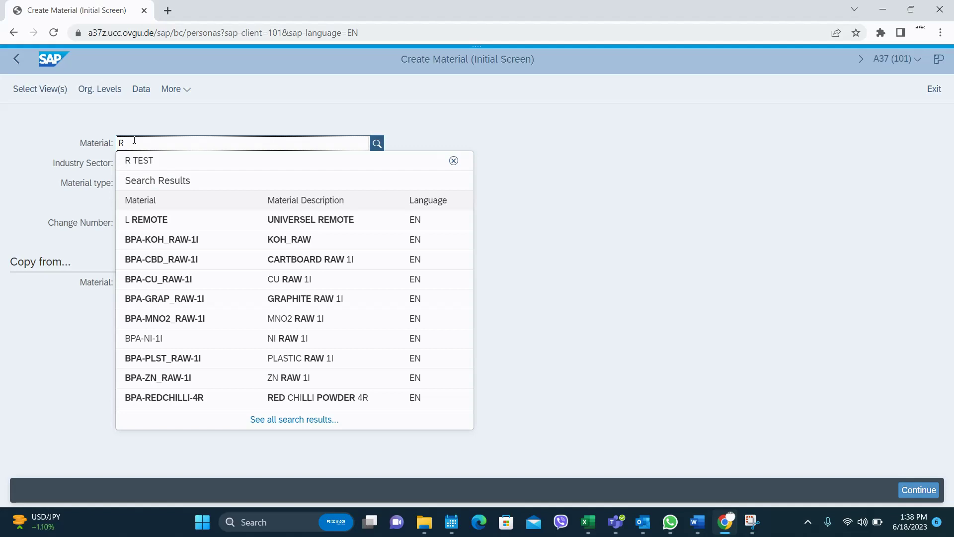
type("ema")
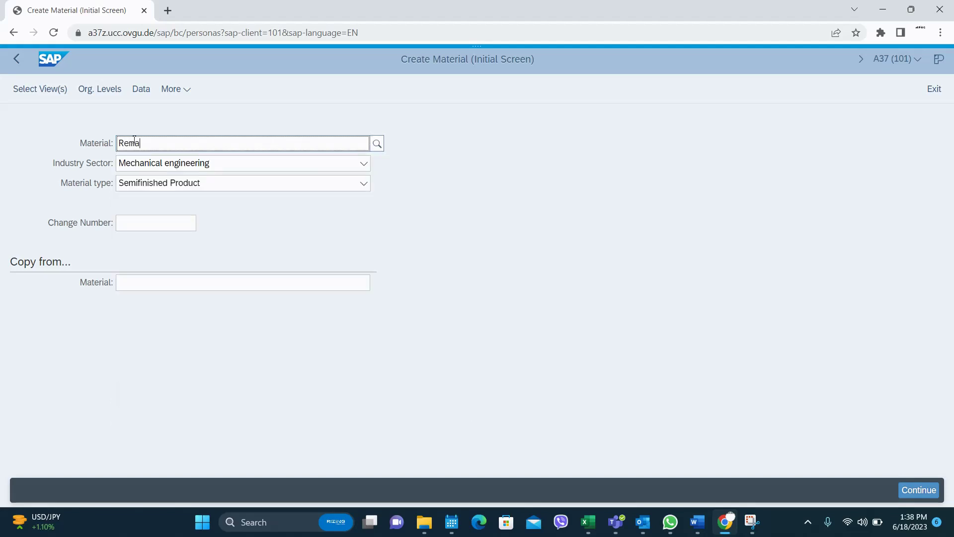
key("BackSpace")
type("ote Test")
Step: Choose L REMOTE as the reference material to copy from
left_click(149, 283)
type("Re")
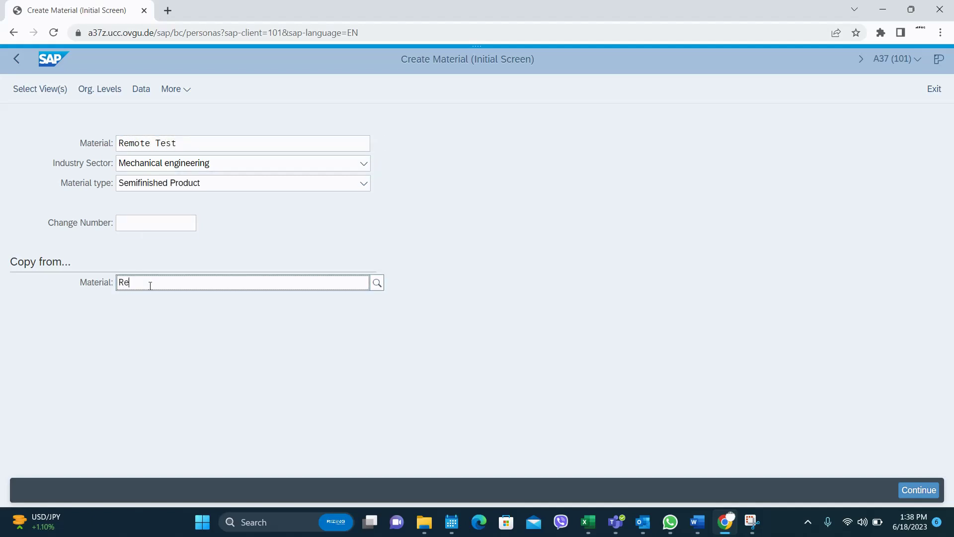
type("mote")
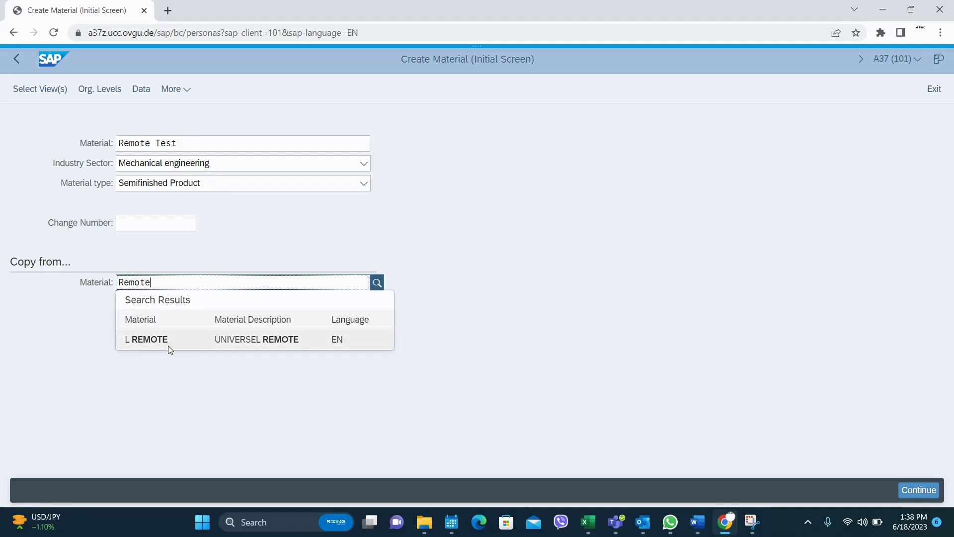
left_click(169, 347)
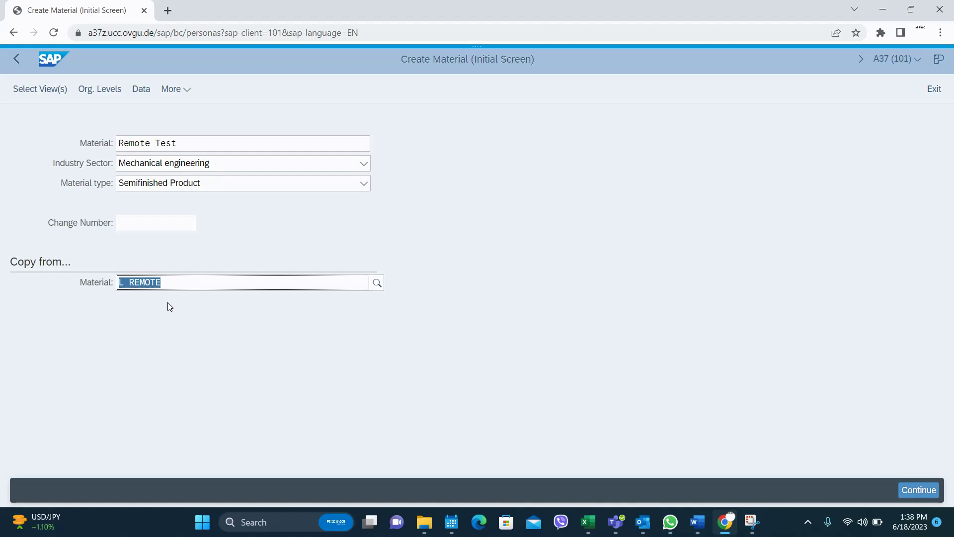
Step: Select the Basic Data 1, Basic Data 2 and MRP 1–4 views, with Purchasing left unticked
key("Return")
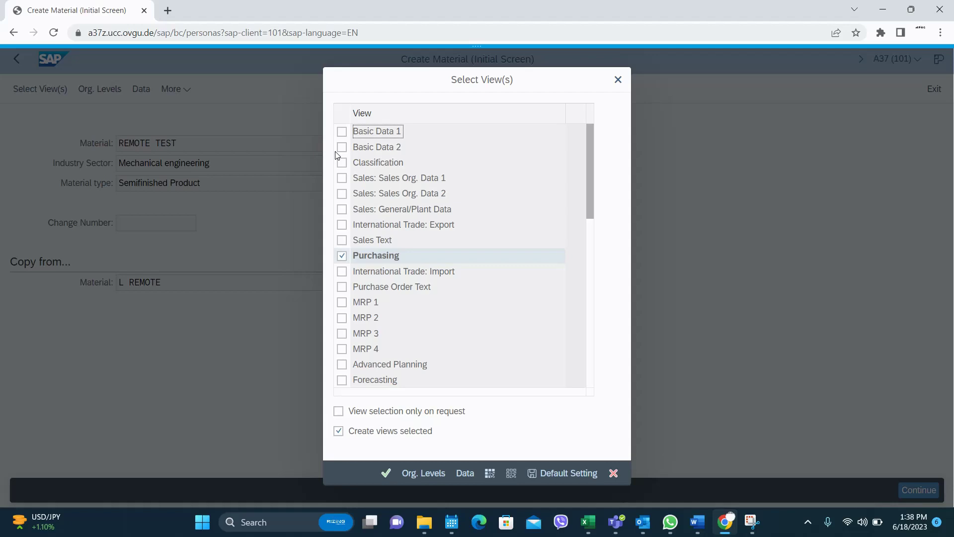
left_click(342, 132)
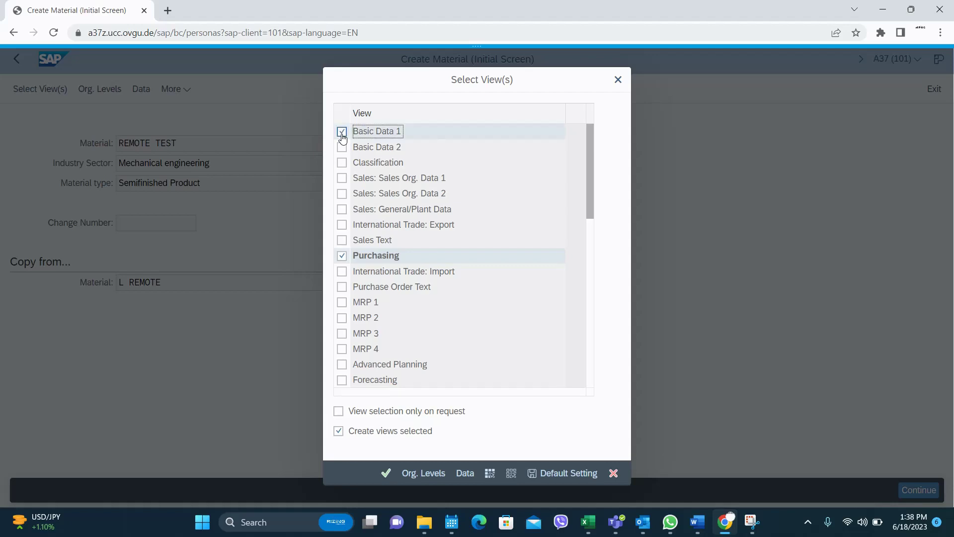
left_click(342, 147)
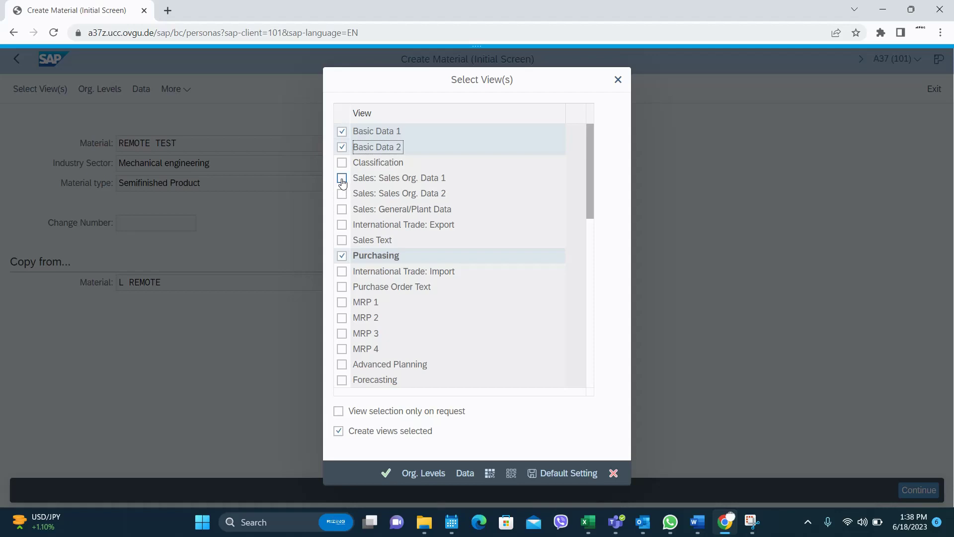
left_click(342, 256)
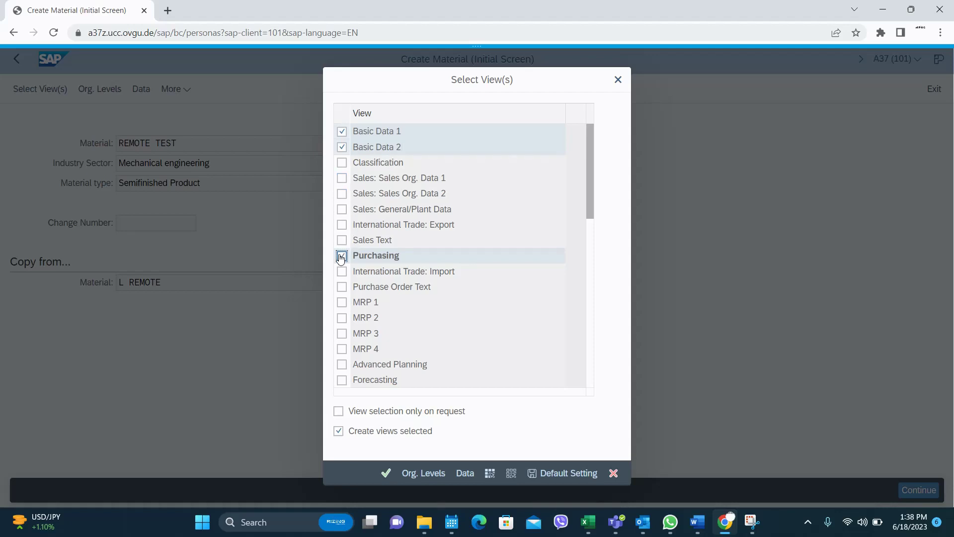
left_click(342, 303)
left_click(342, 318)
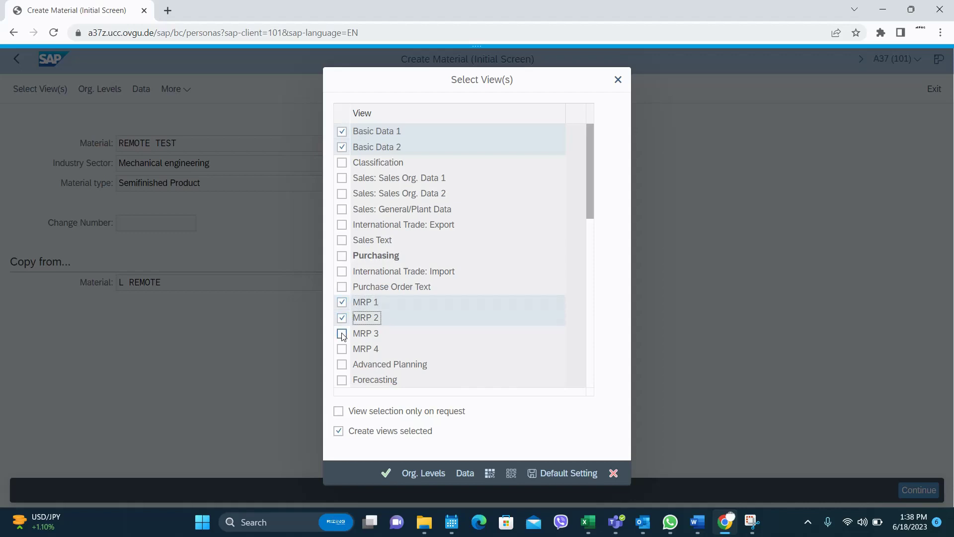
left_click(342, 334)
left_click(342, 348)
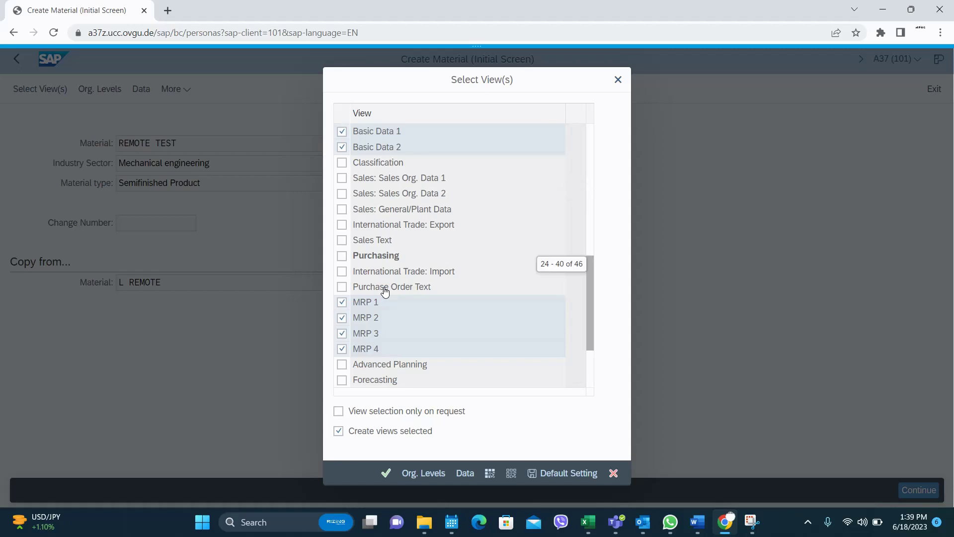
Step: Also tick the Work Scheduling, Accounting 1, Accounting 2, Costing 1 and Costing 2 views
scroll(387, 292, "down", 5)
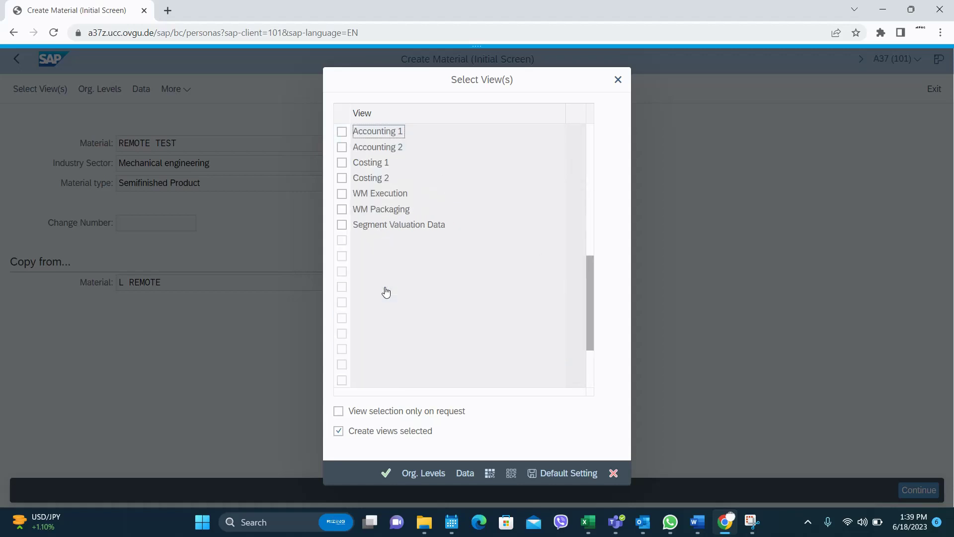
left_click_drag(588, 264, 591, 210)
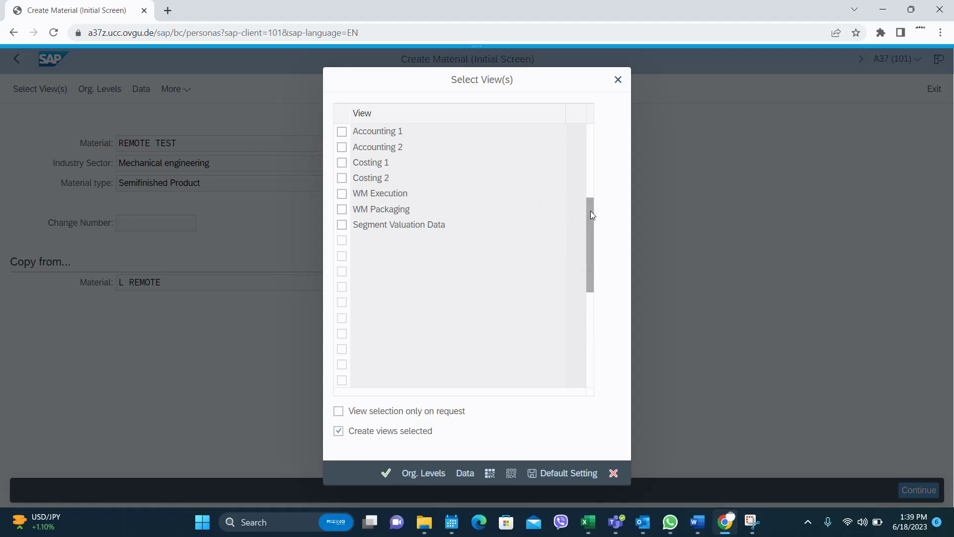
left_click(342, 194)
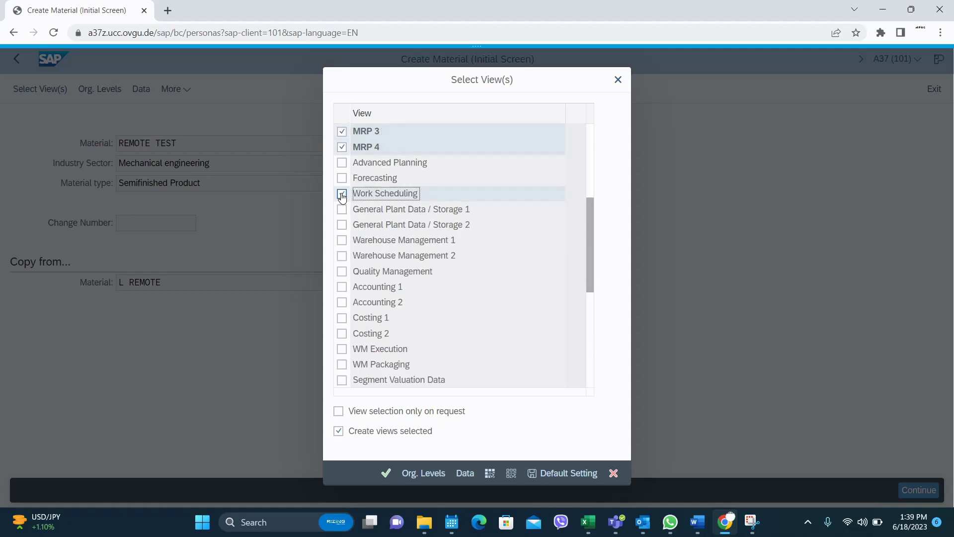
left_click(342, 290)
left_click(342, 302)
left_click(342, 318)
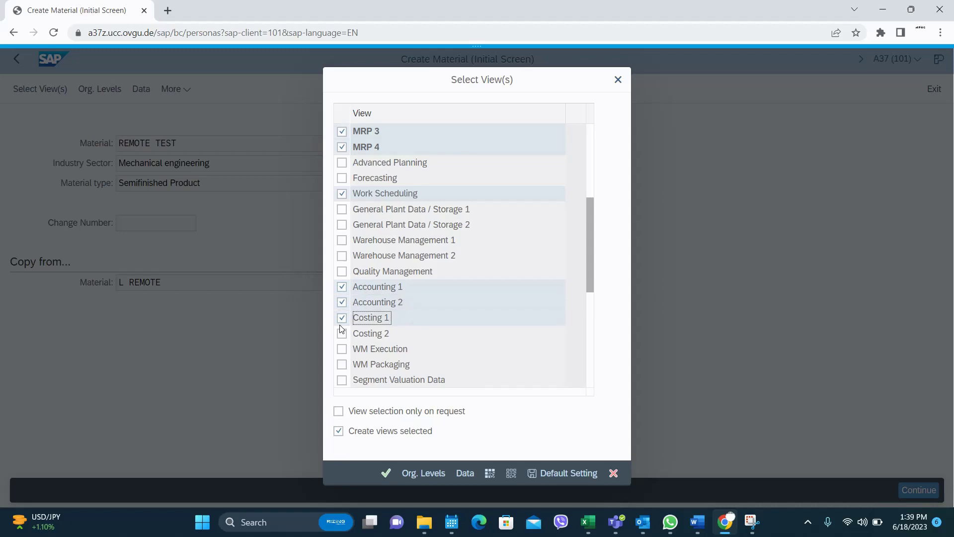
left_click(341, 335)
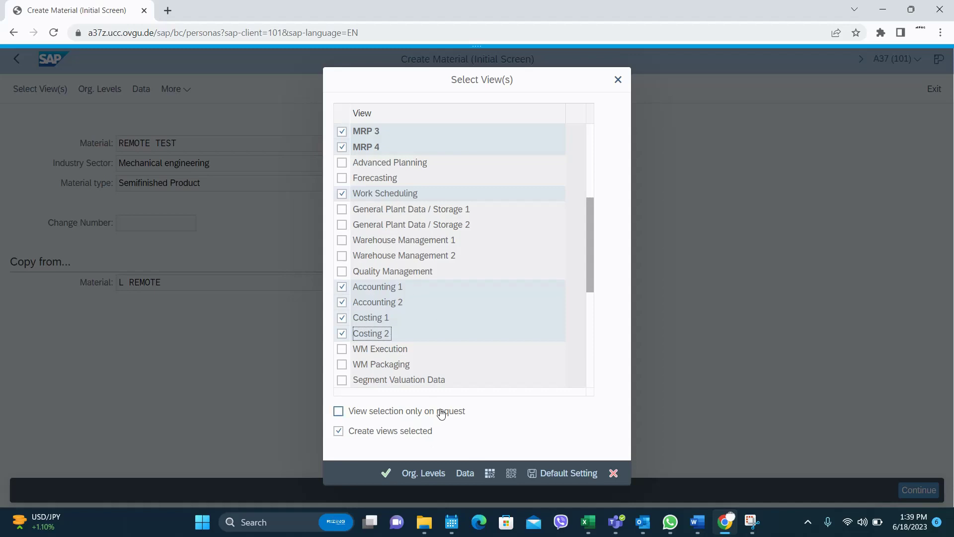
Step: Set organizational levels to plant 1000 and storage location 1000, copying from plant 1000
left_click(431, 478)
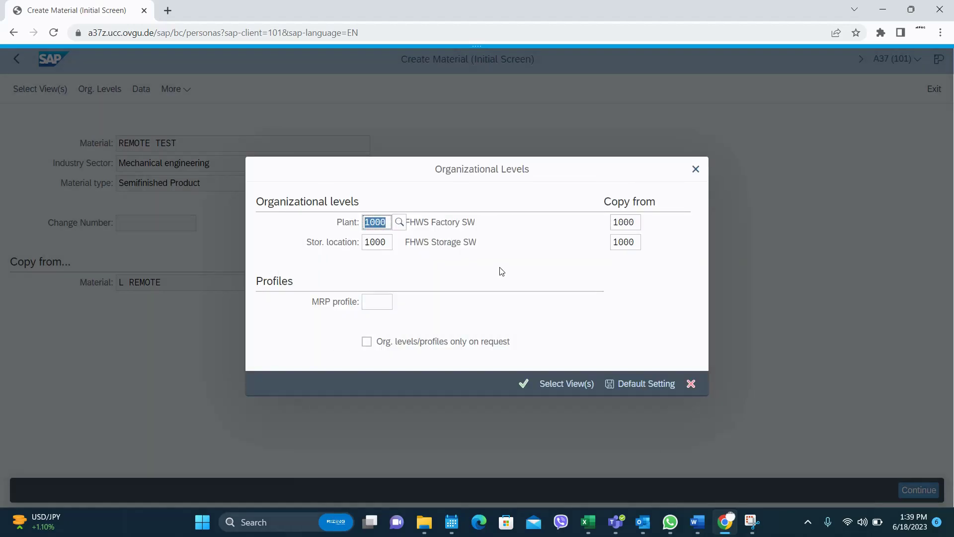
left_click(637, 224)
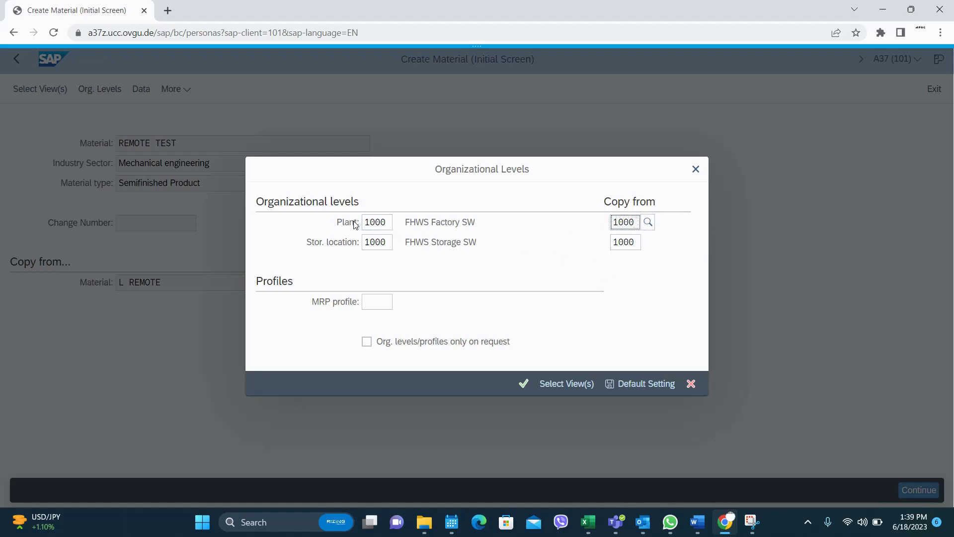
left_click_drag(387, 228, 352, 228)
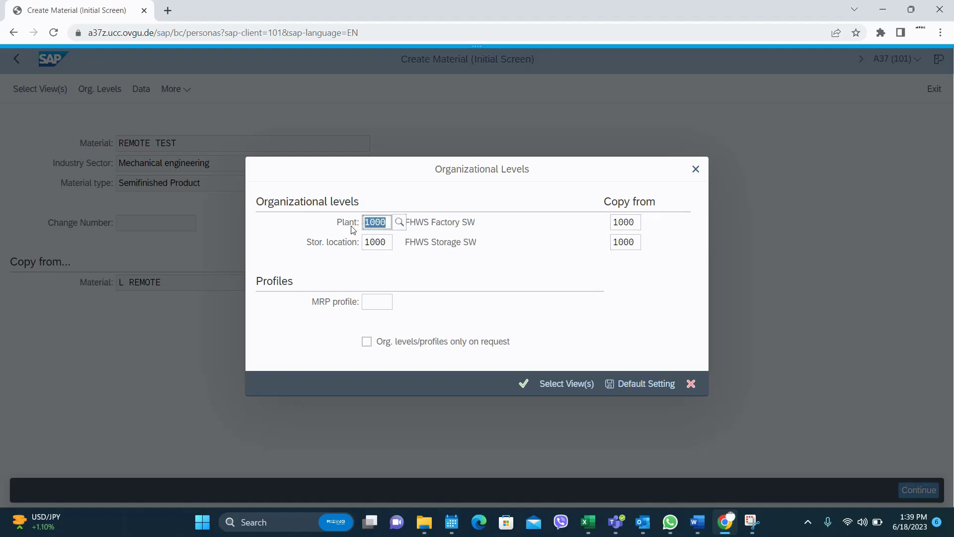
left_click(384, 244)
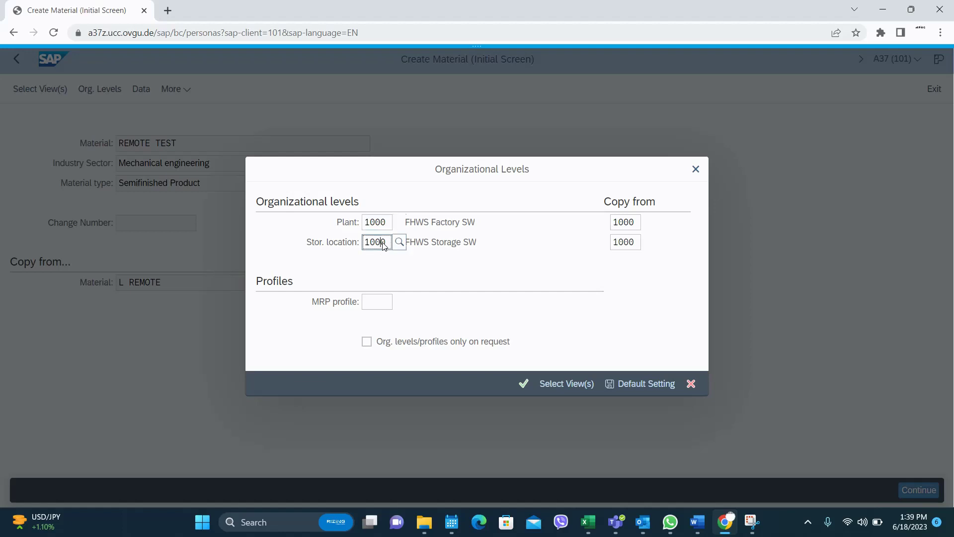
Step: Confirm the org levels and replace the description Universel Remote with SFG
left_click(524, 386)
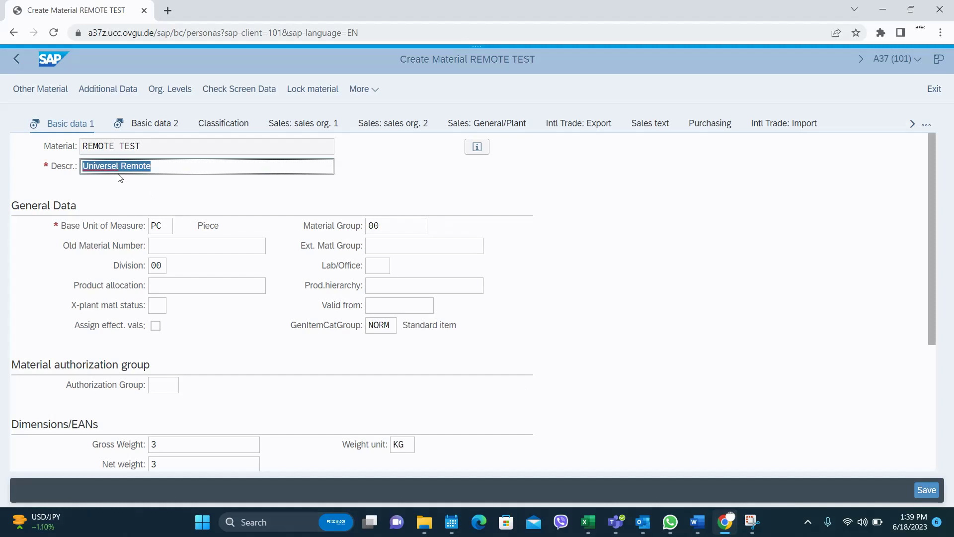
left_click(148, 170)
triple_click(149, 170)
type("SFG")
key("Return")
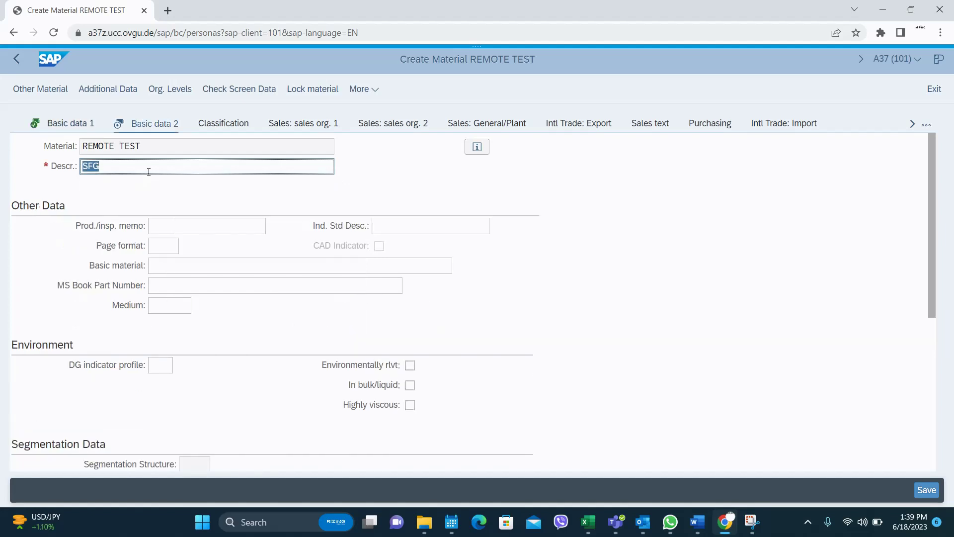
Step: Review Basic data 1 and 2, then continue to the MRP 1 view for plant 1000
left_click(78, 129)
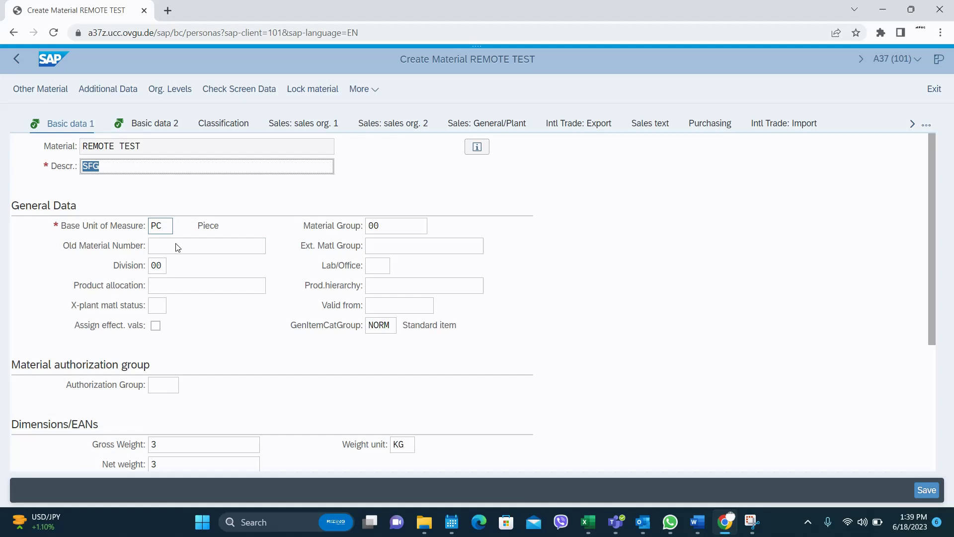
scroll(194, 264, "down", 4)
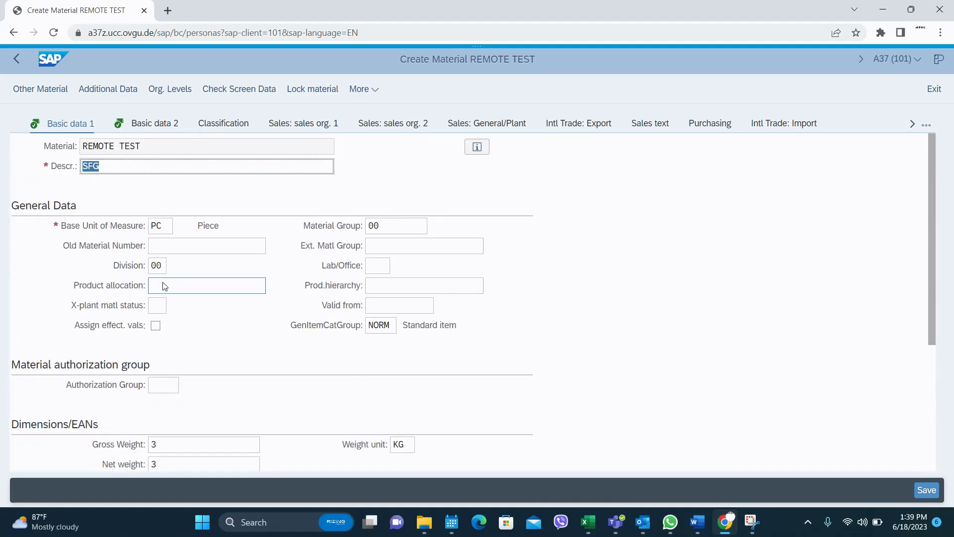
scroll(164, 286, "down", 5)
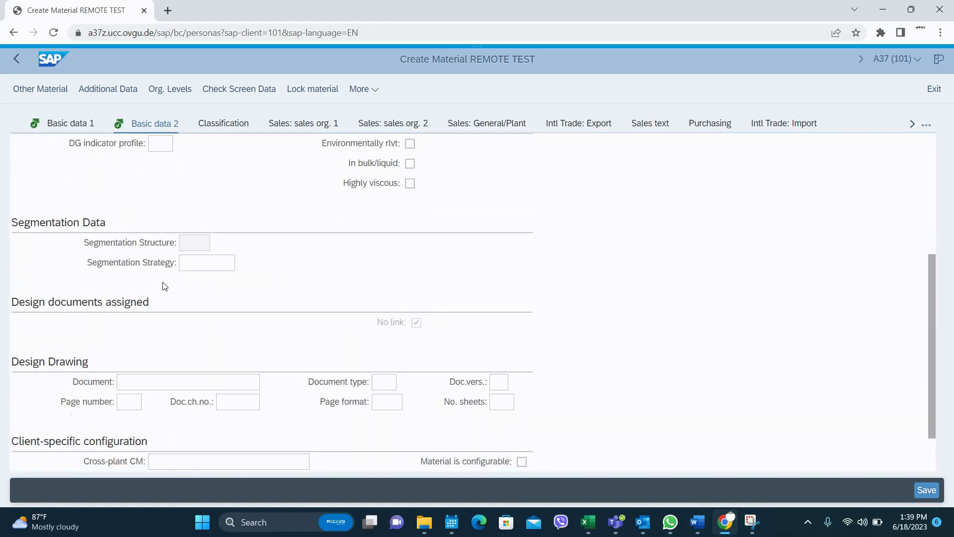
scroll(164, 285, "up", 4)
scroll(164, 285, "down", 4)
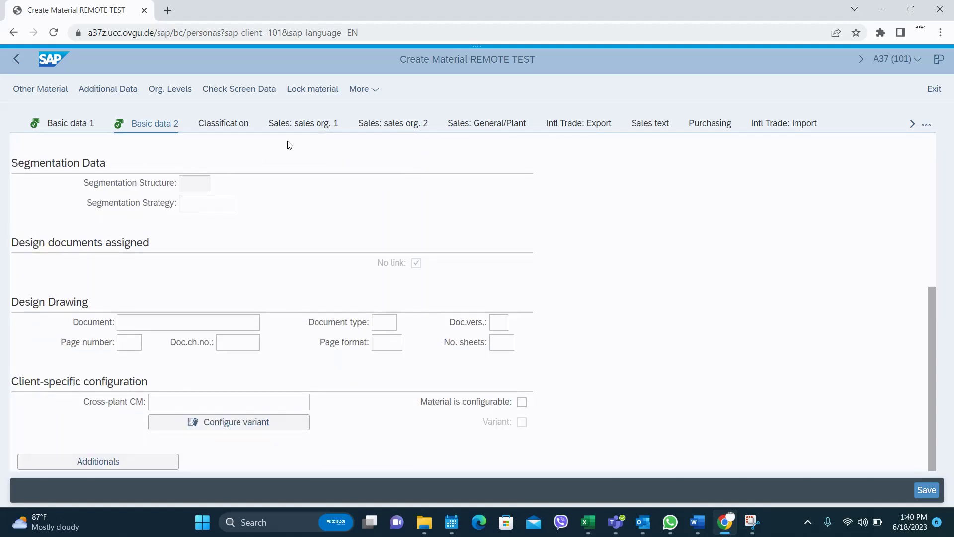
key("Return")
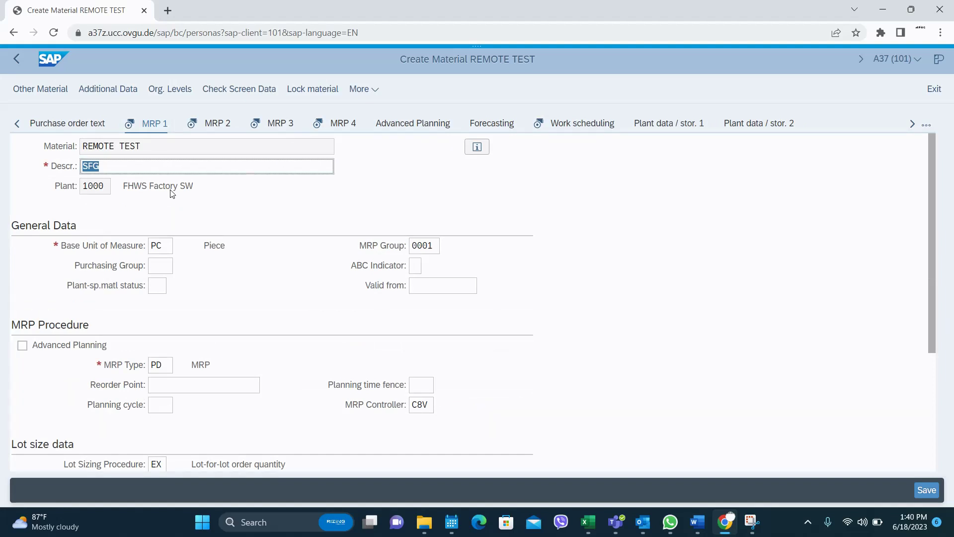
Step: Accept MRP 1 with MRP type PD and MRP 2 with procurement type X, dismissing the warning
left_click(162, 365)
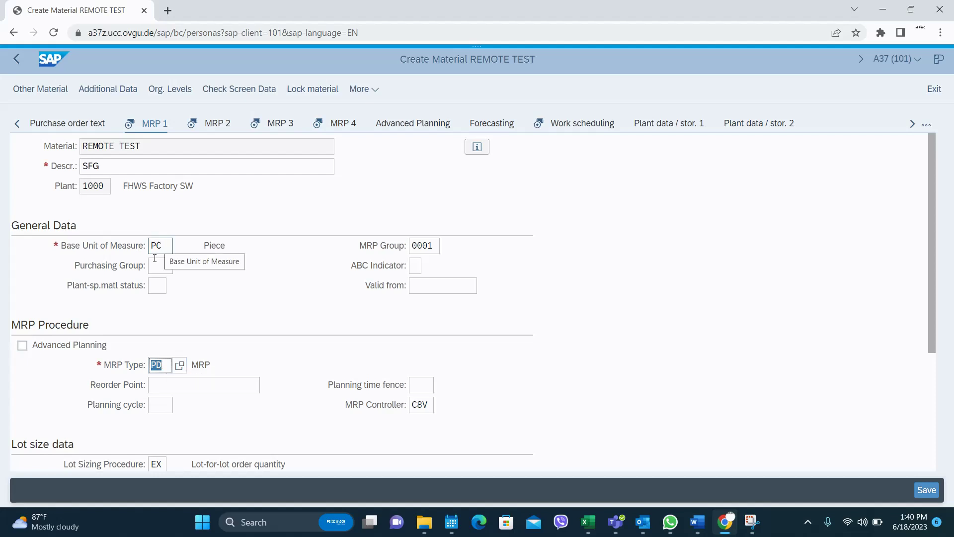
key("Return")
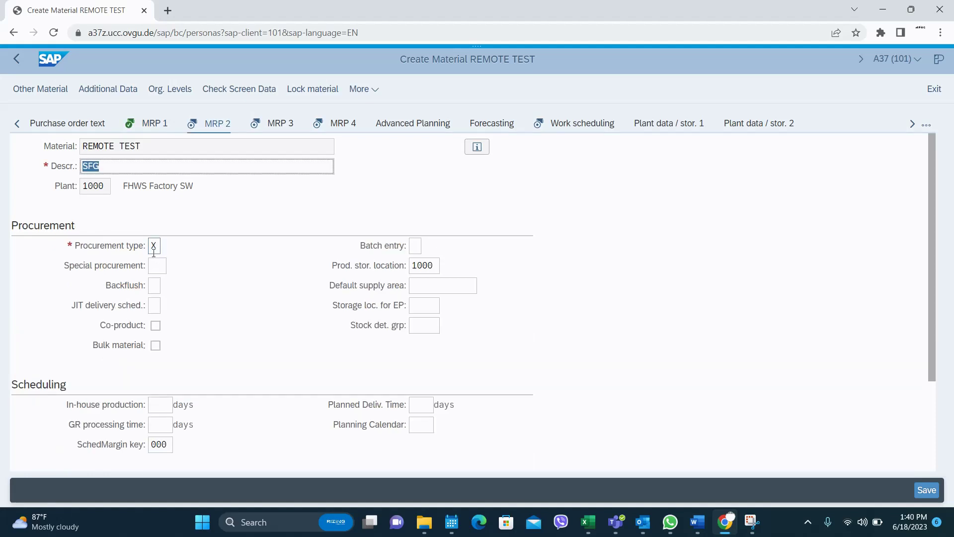
scroll(156, 312, "down", 4)
scroll(156, 314, "up", 4)
key("Return")
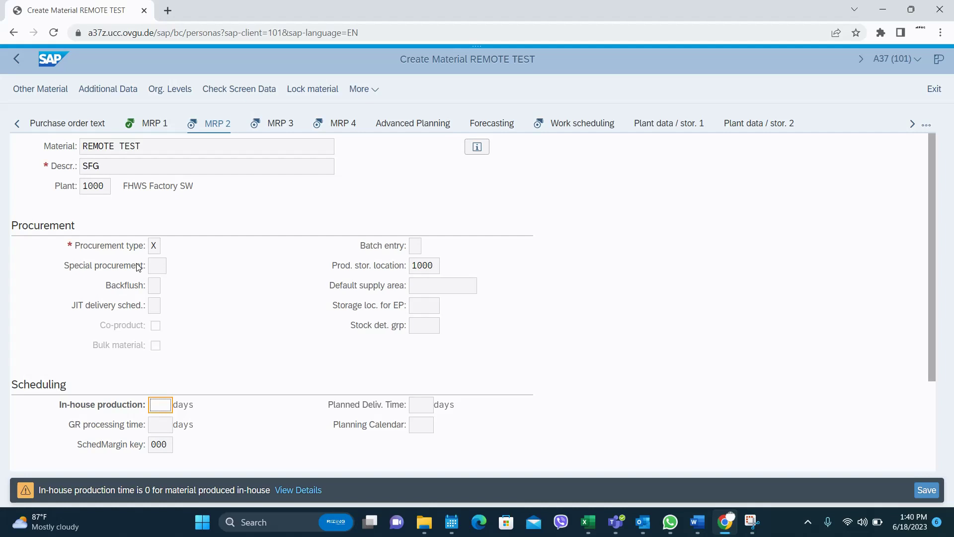
key("Return")
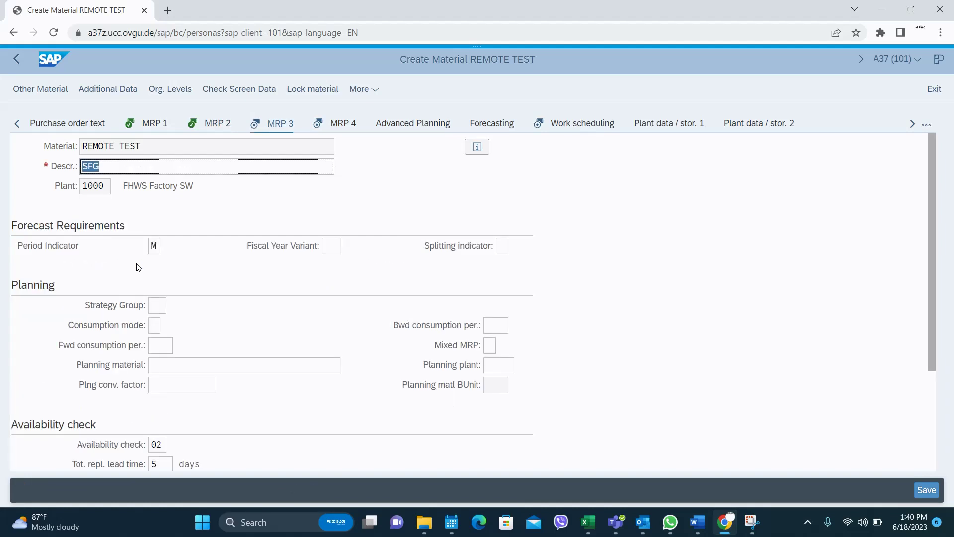
Step: Pass through MRP 3 and MRP 4 unchanged to reach the Work scheduling view
scroll(139, 268, "down", 3)
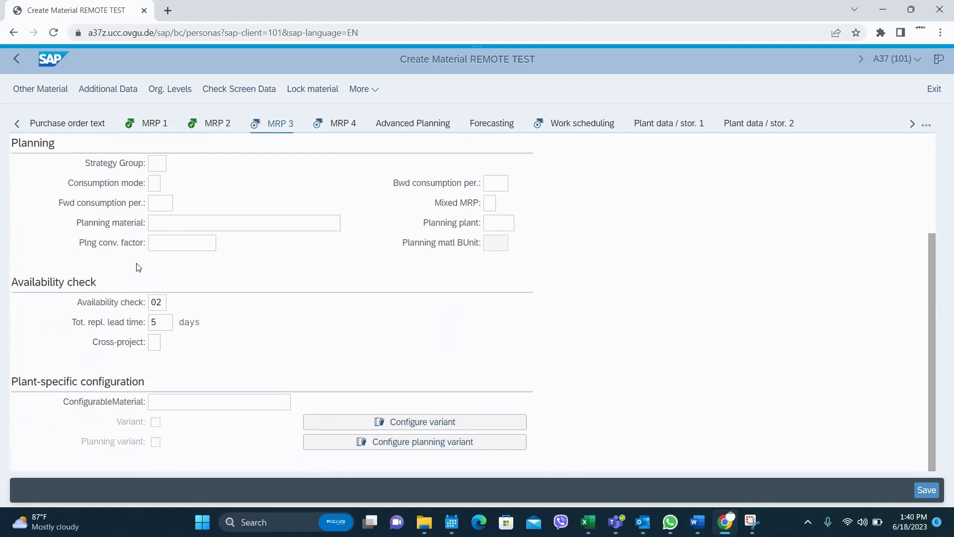
scroll(139, 267, "up", 3)
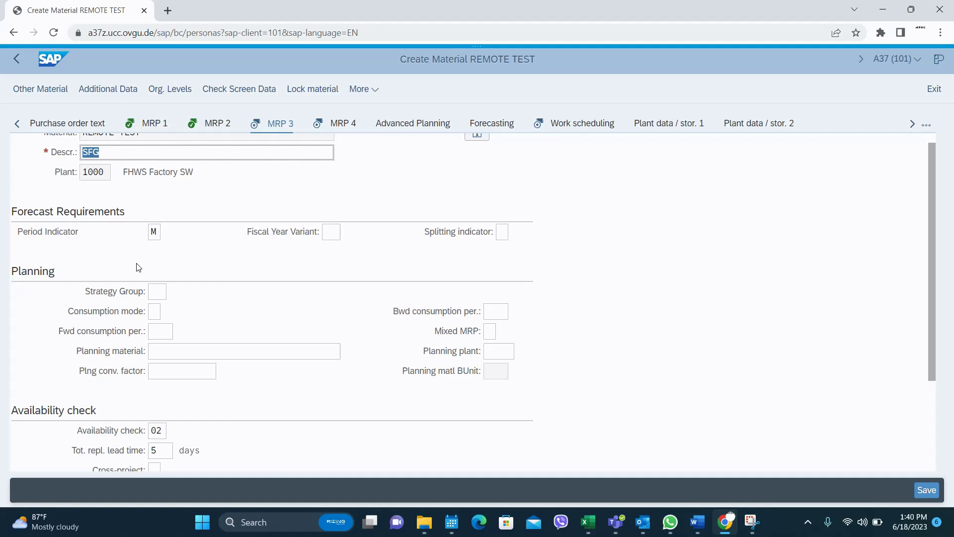
key("Return")
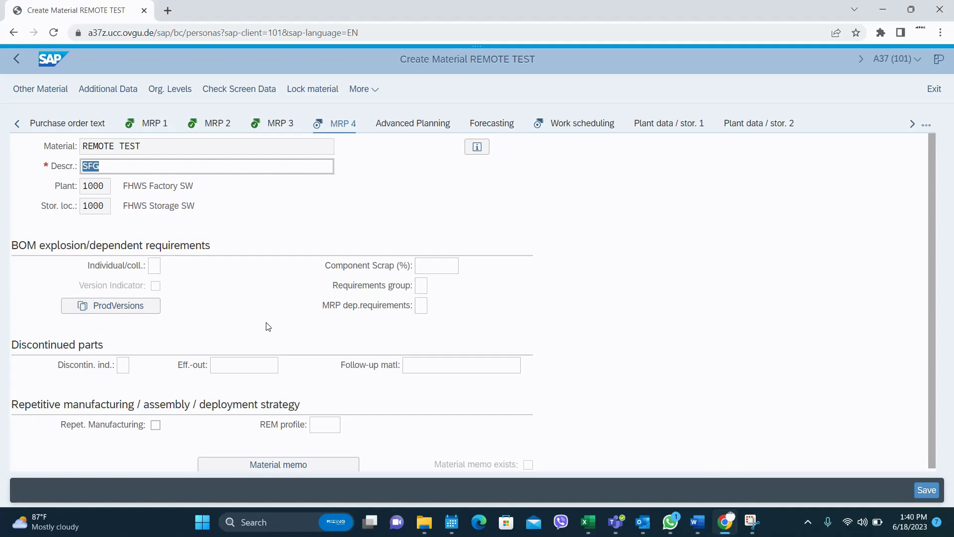
key("Return")
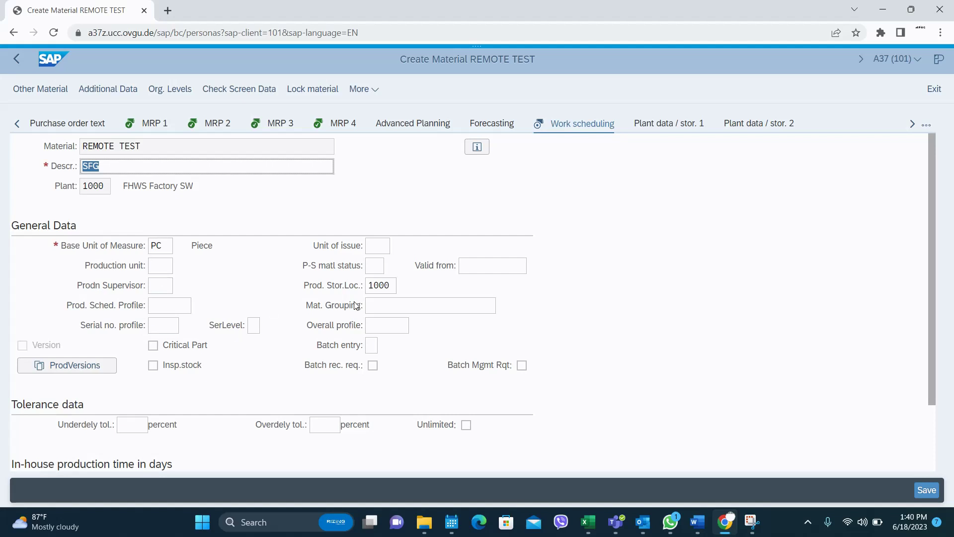
Step: Check production storage location 1000 and the production supervisor field, then continue to Accounting 1
double_click(391, 286)
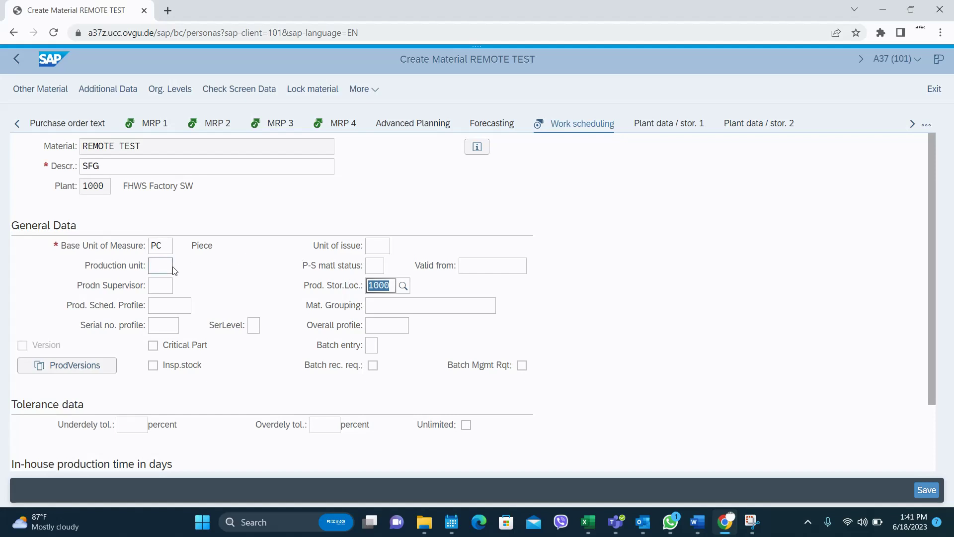
left_click(164, 286)
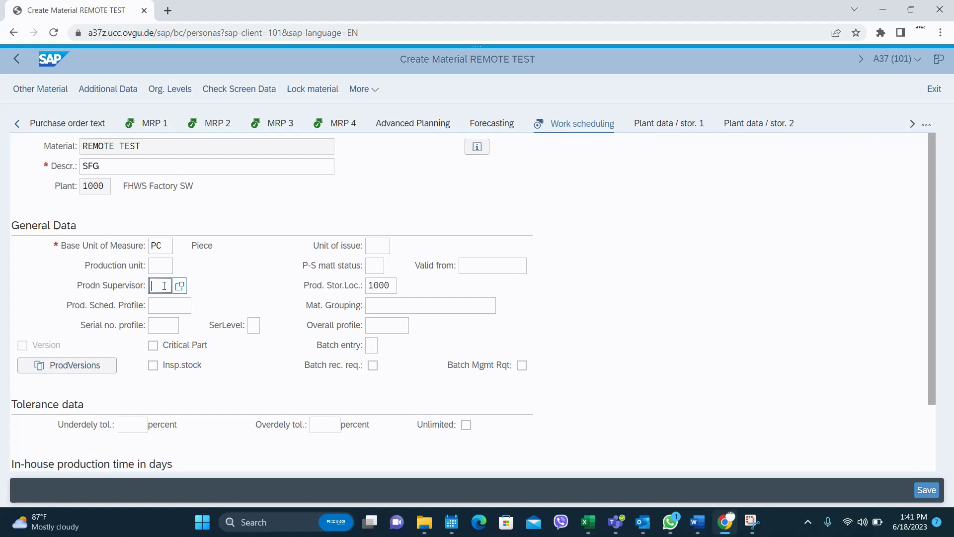
scroll(164, 286, "down", 2)
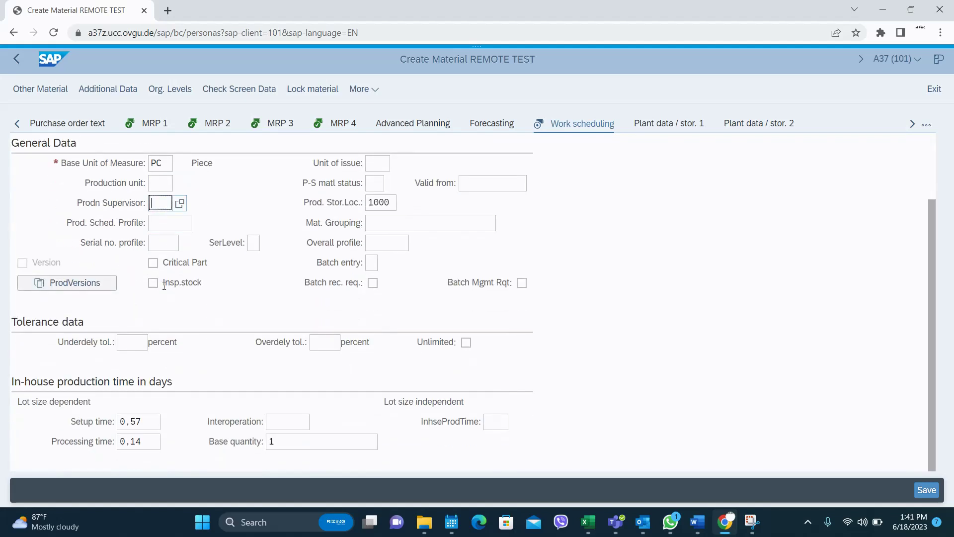
scroll(164, 287, "up", 2)
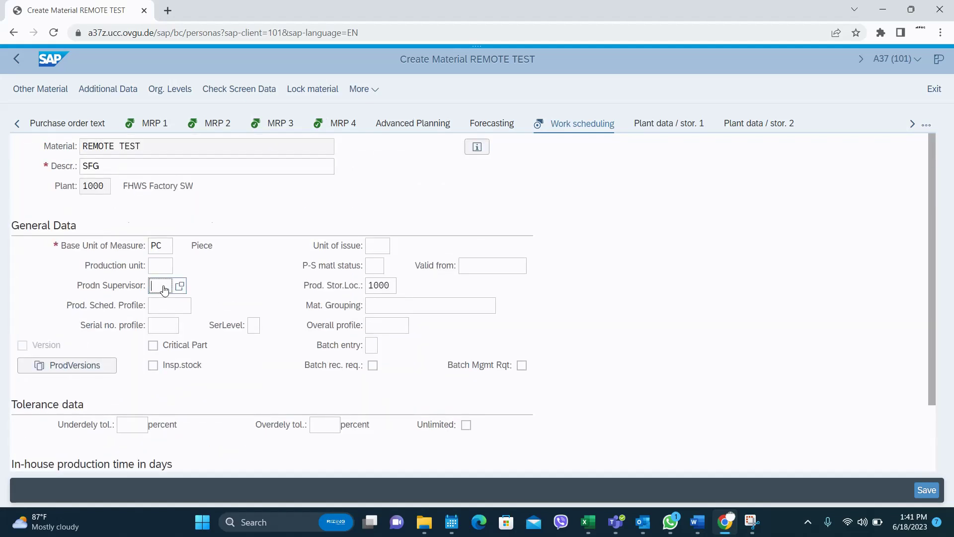
key("Return")
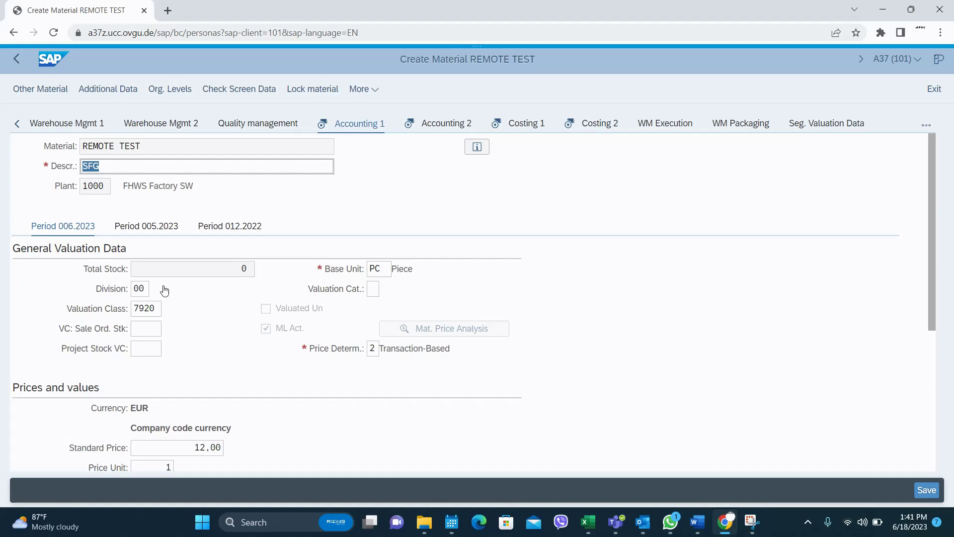
Step: Set valuation class 7900 Semifinished products, keeping price control S and standard price 12,00
left_click(157, 307)
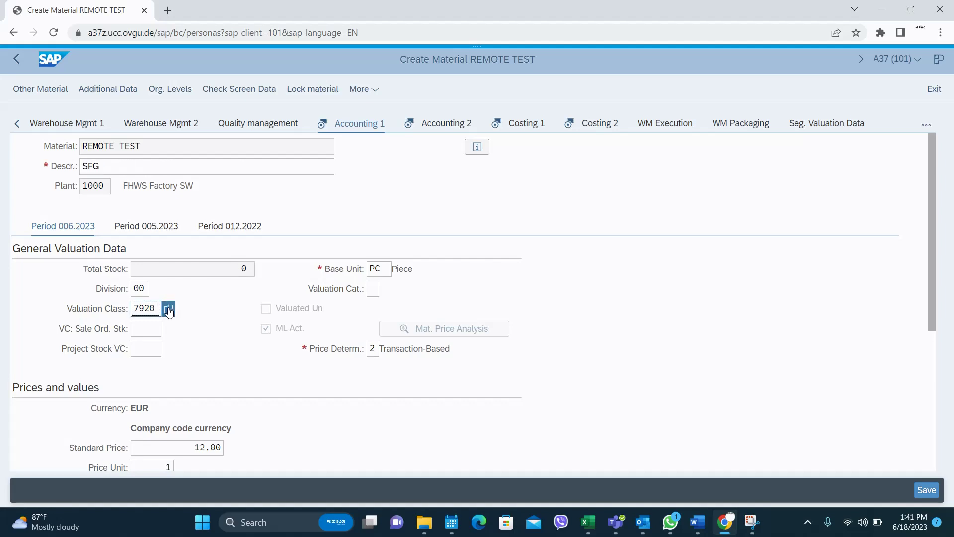
left_click(169, 309)
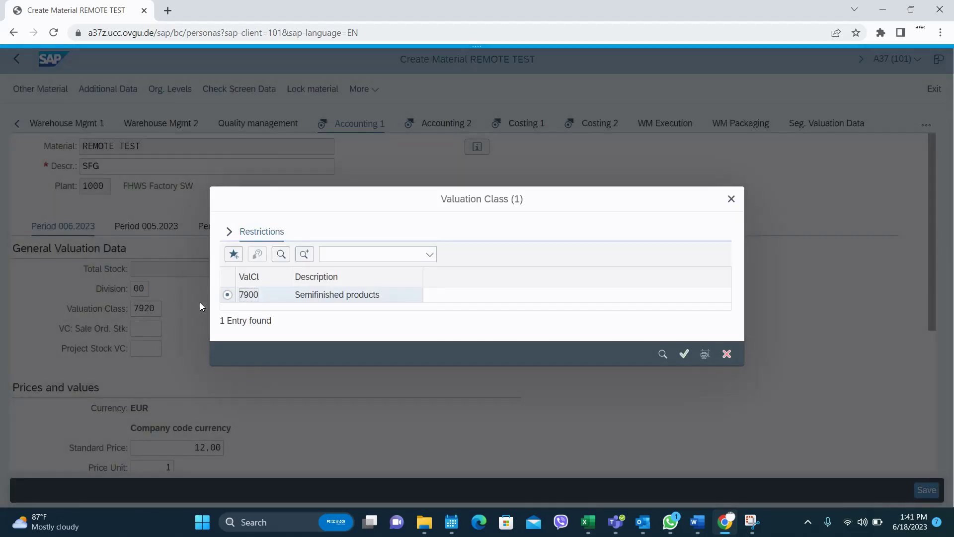
left_click(280, 300)
left_click(280, 300)
scroll(179, 366, "down", 3)
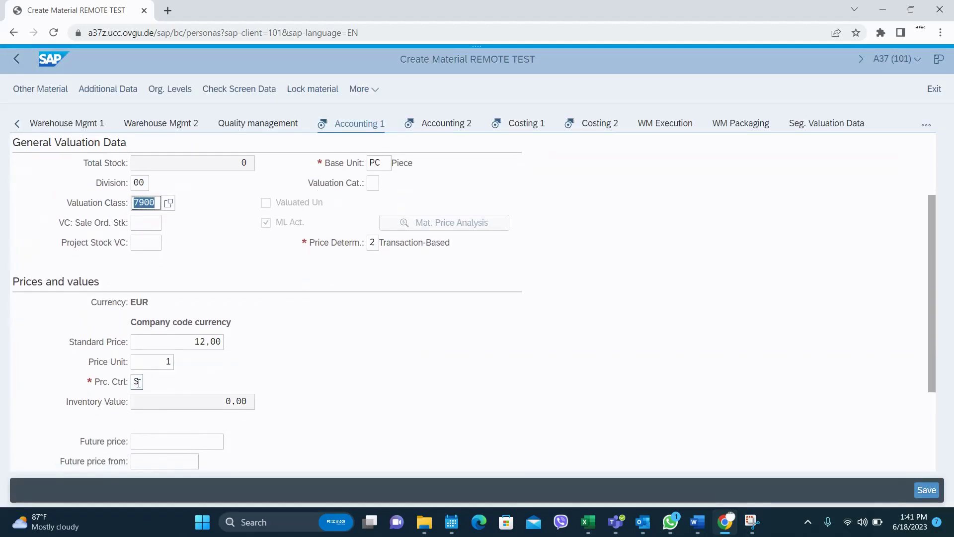
left_click(138, 382)
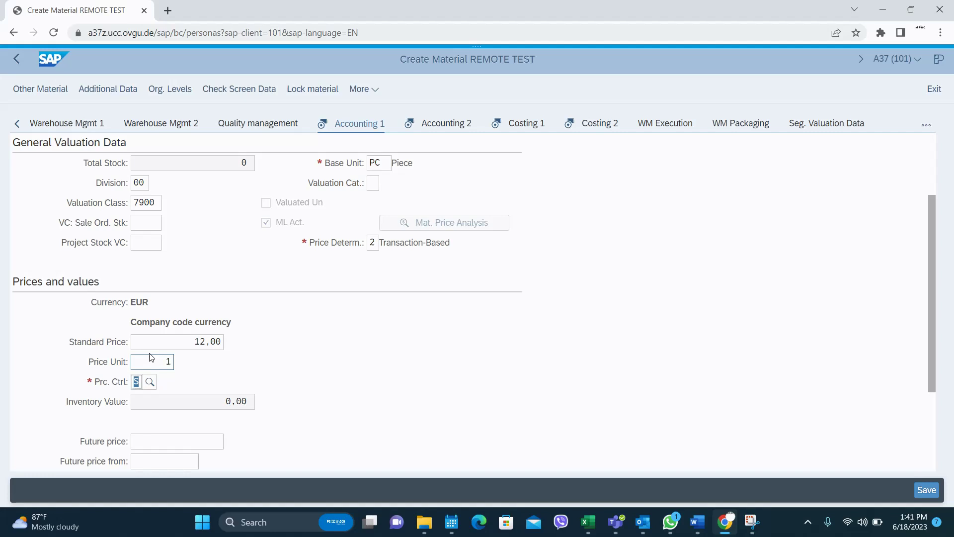
left_click_drag(152, 339, 227, 348)
scroll(227, 348, "up", 2)
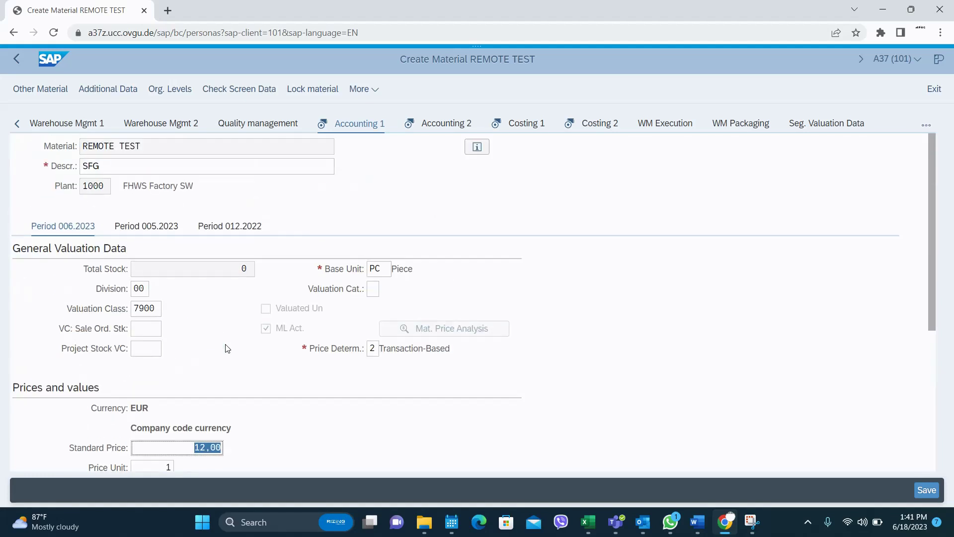
key("Return")
Step: Advance from Accounting 2 through Costing 1 to the Costing 2 view with standard price 12.00
key("Return")
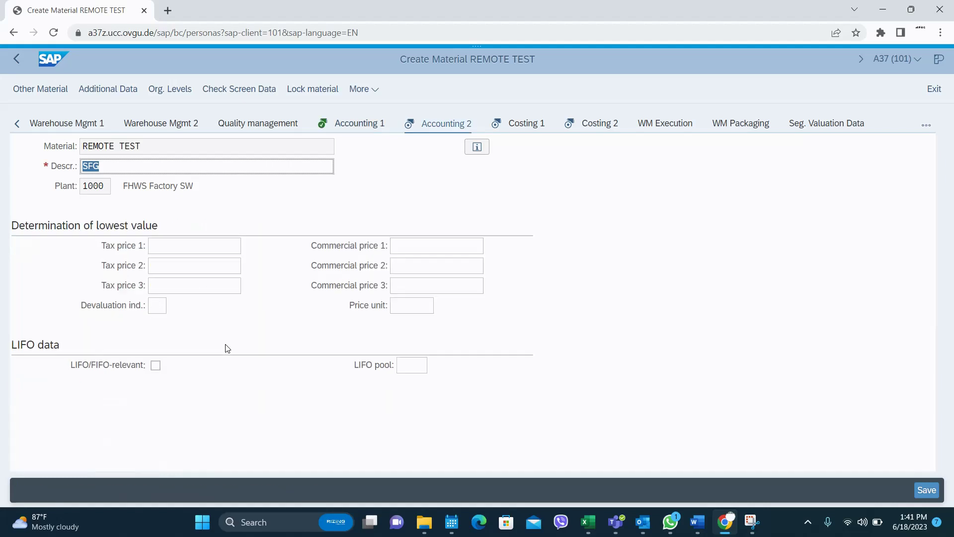
key("Return")
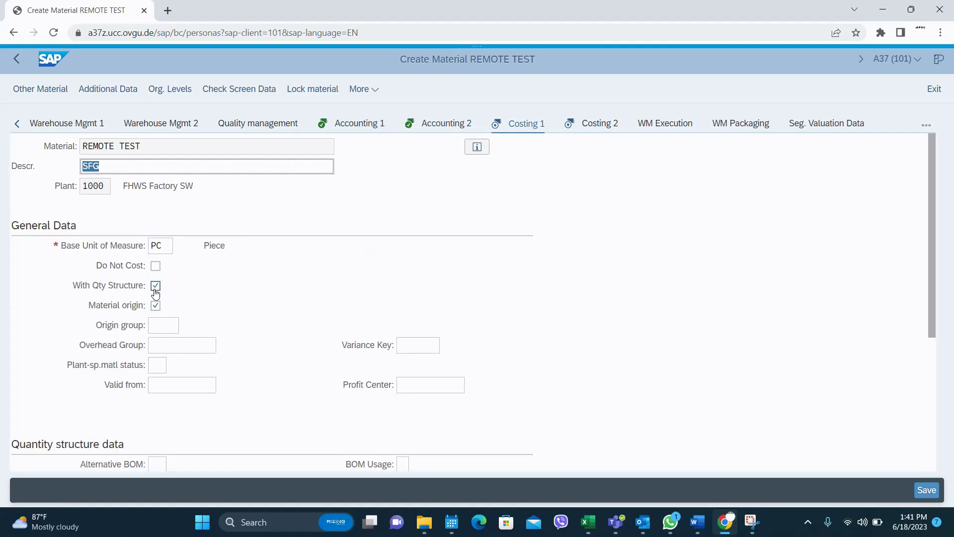
scroll(223, 308, "down", 3)
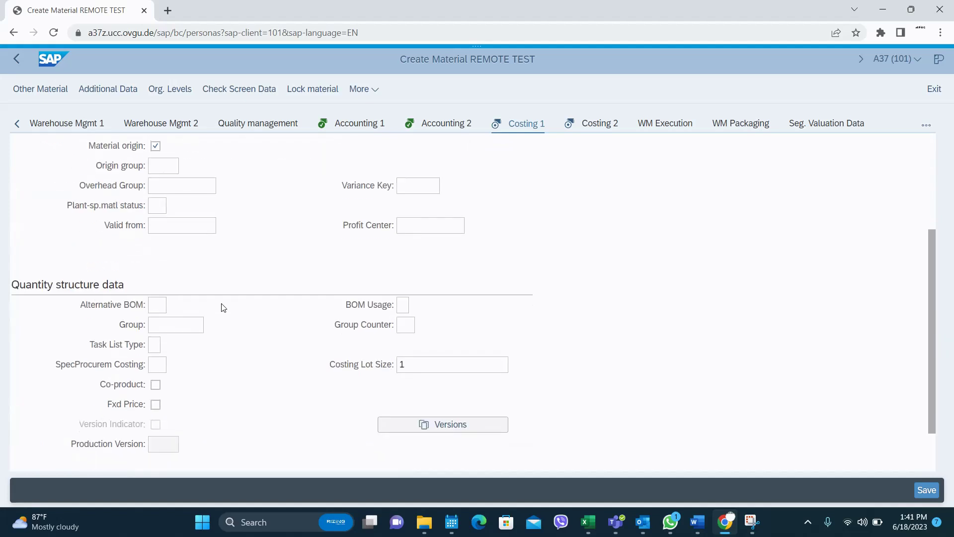
scroll(224, 308, "up", 3)
key("ctrl+Page_Down")
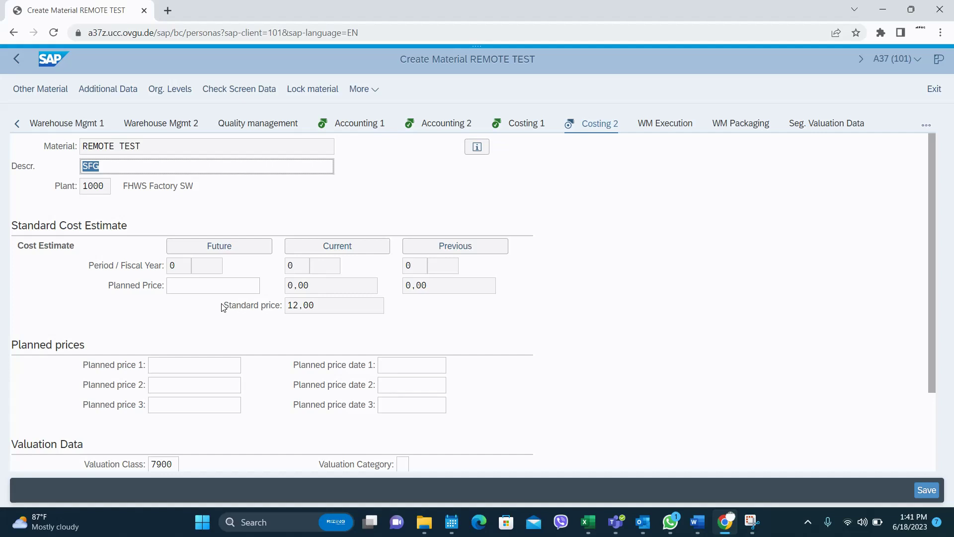
scroll(222, 307, "down", 3)
scroll(223, 305, "up", 3)
Step: Confirm saving REMOTE TEST at the last-data-screen prompt, then return to the Create Material screen
key("Return")
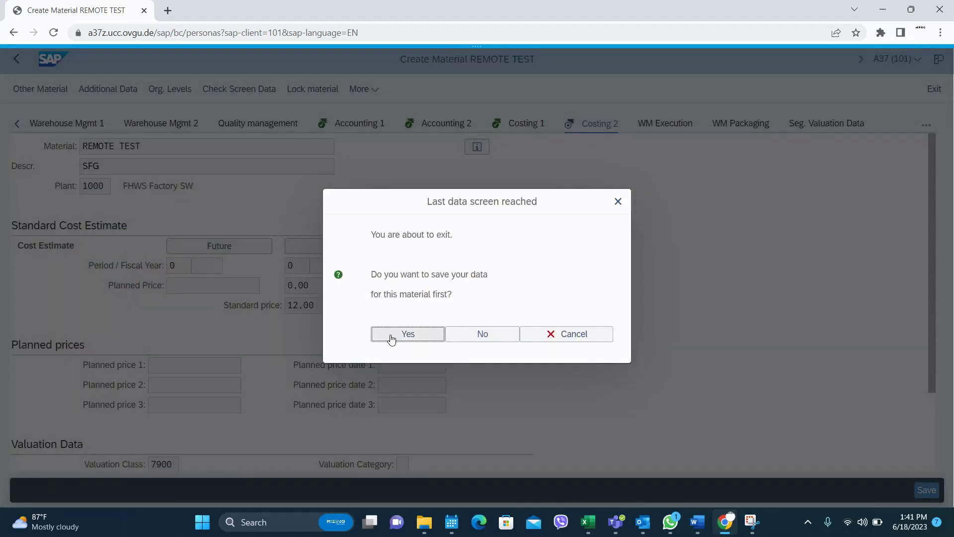
left_click(391, 339)
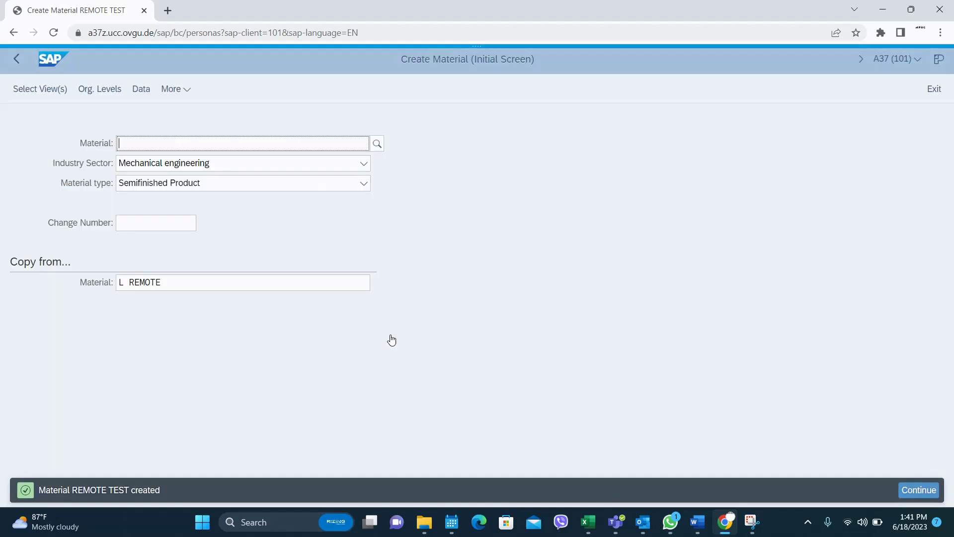
left_click(16, 60)
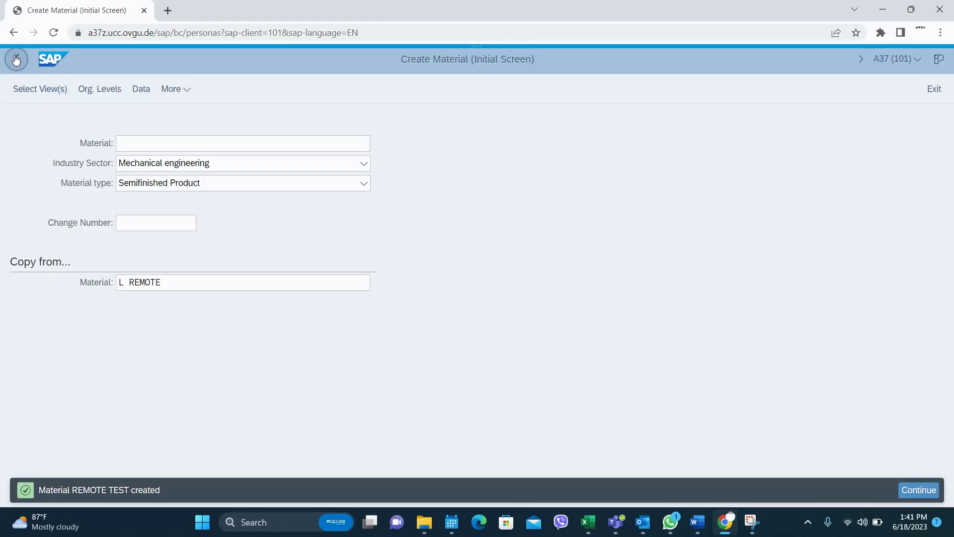